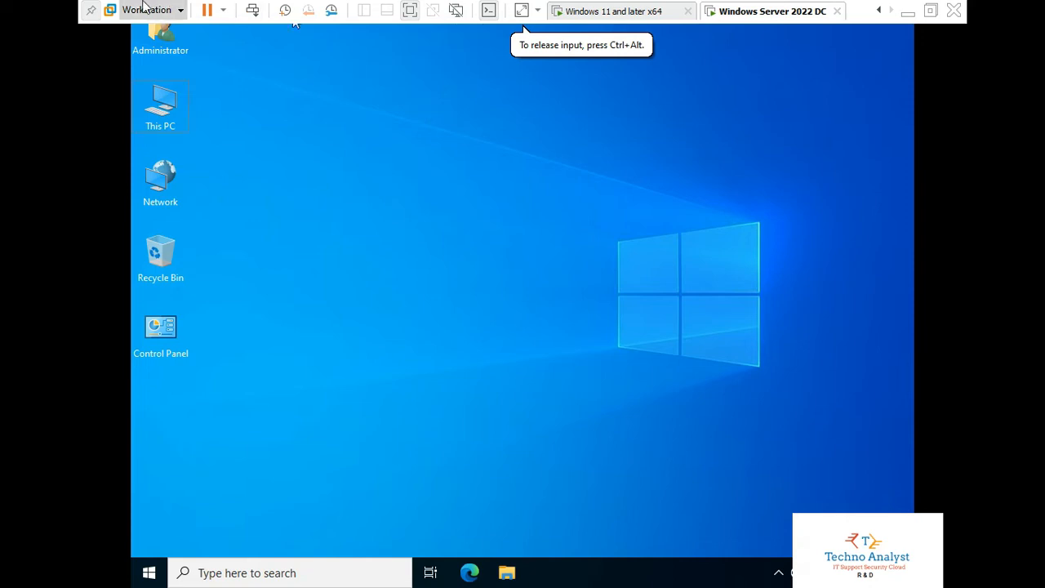
# - Pin the full-screen toolbar and return the Windows Server 2022 DC VM to windowed view
pyautogui.click(91, 10)
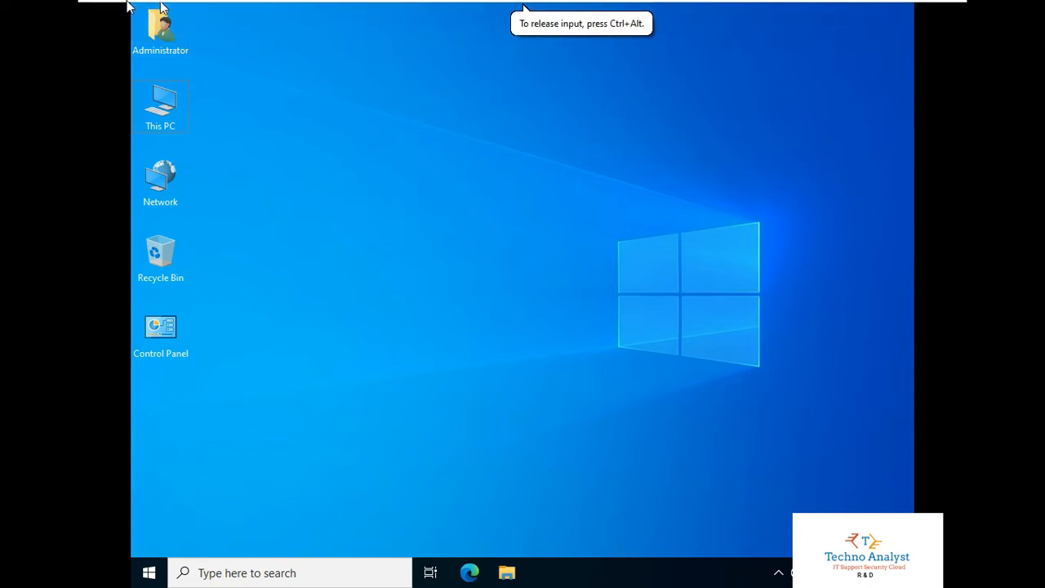
pyautogui.click(96, 9)
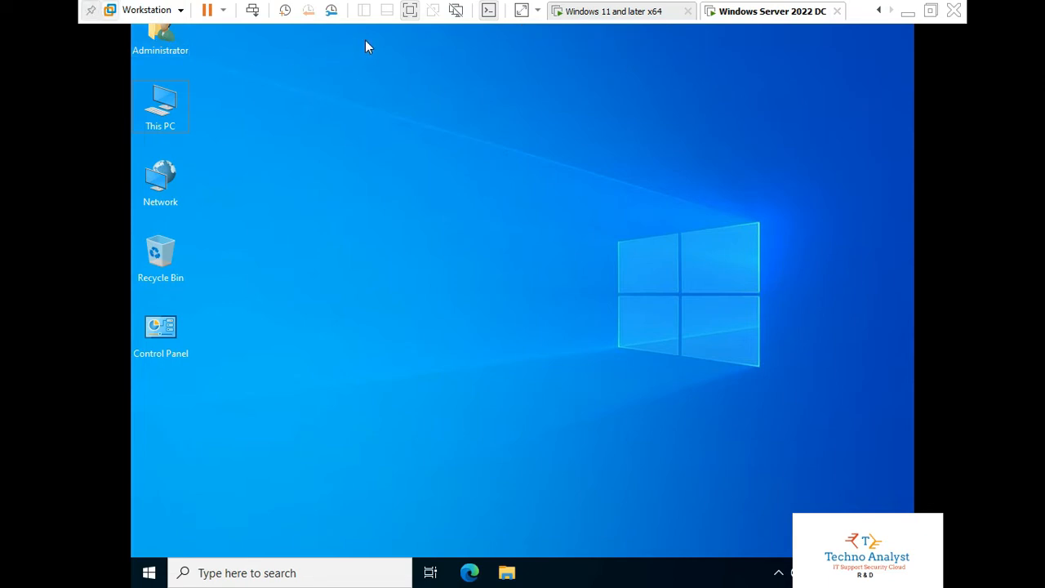
pyautogui.click(406, 13)
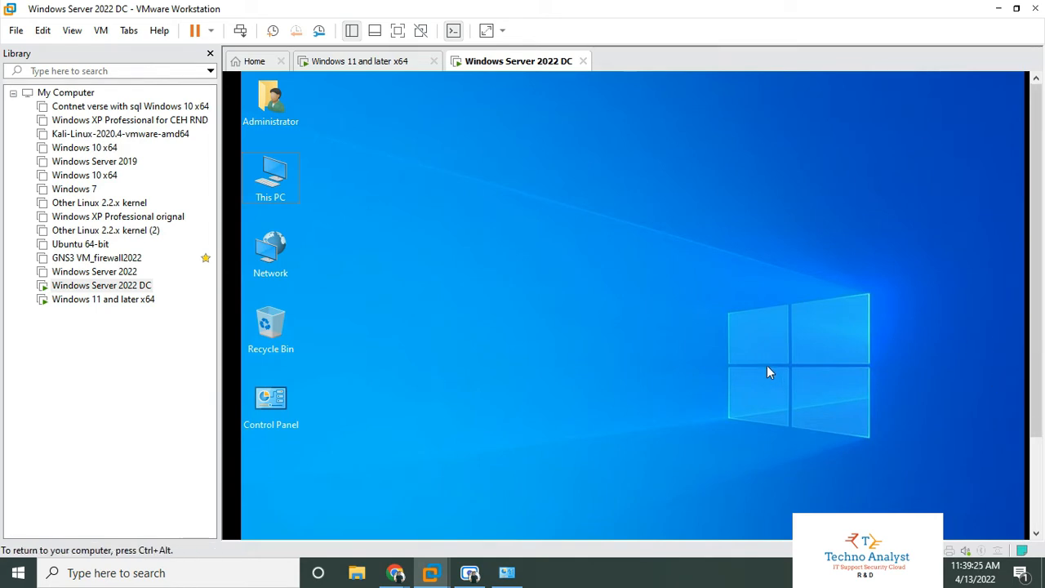
pyautogui.scroll(-3, 767, 373)
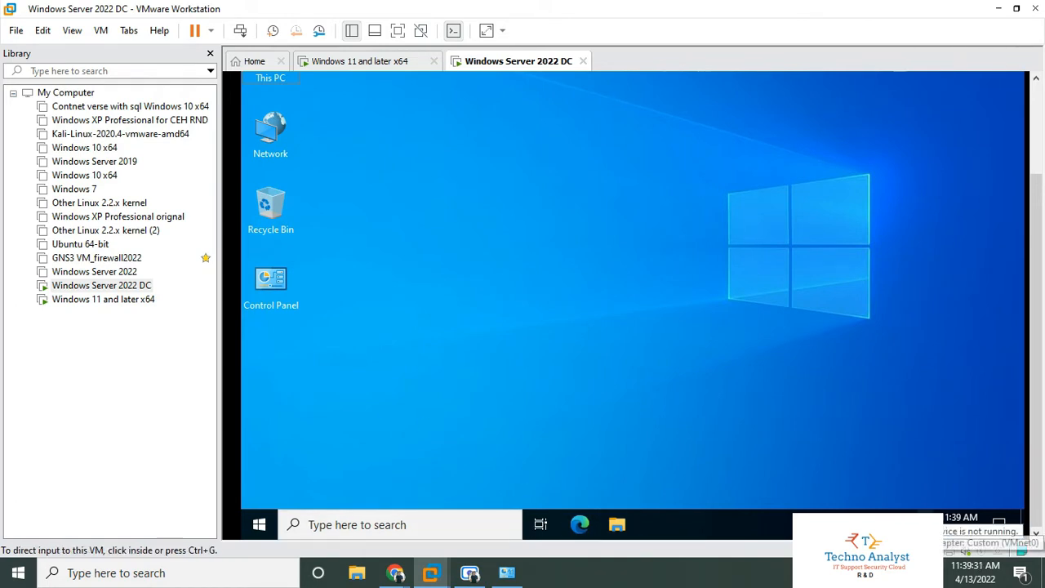
# - Switch the DC VM's network adapter from Custom (VMnet0) to NAT
pyautogui.rightClick(932, 551)
pyautogui.click(970, 541)
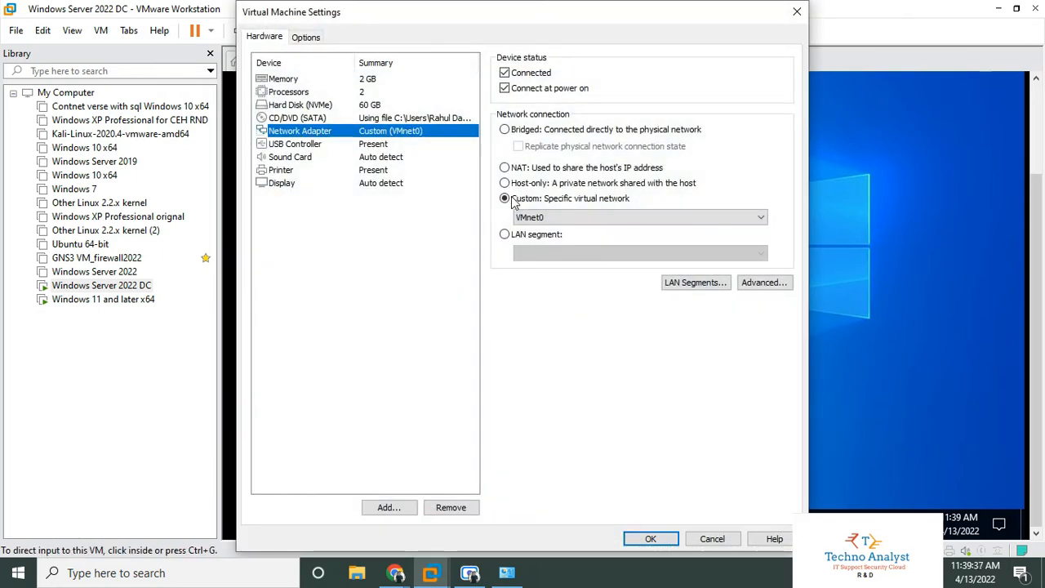
pyautogui.click(505, 169)
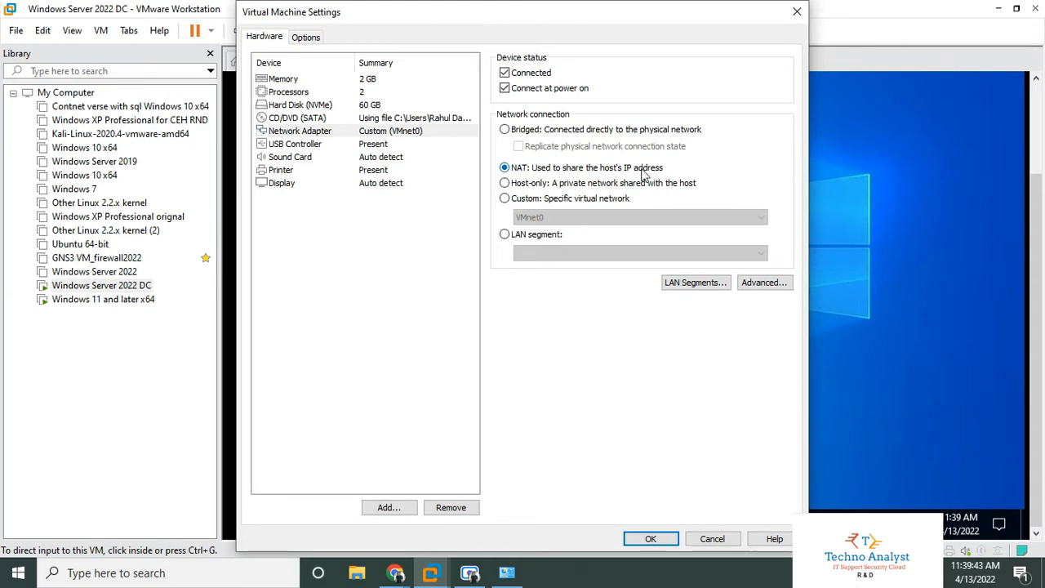
pyautogui.click(641, 539)
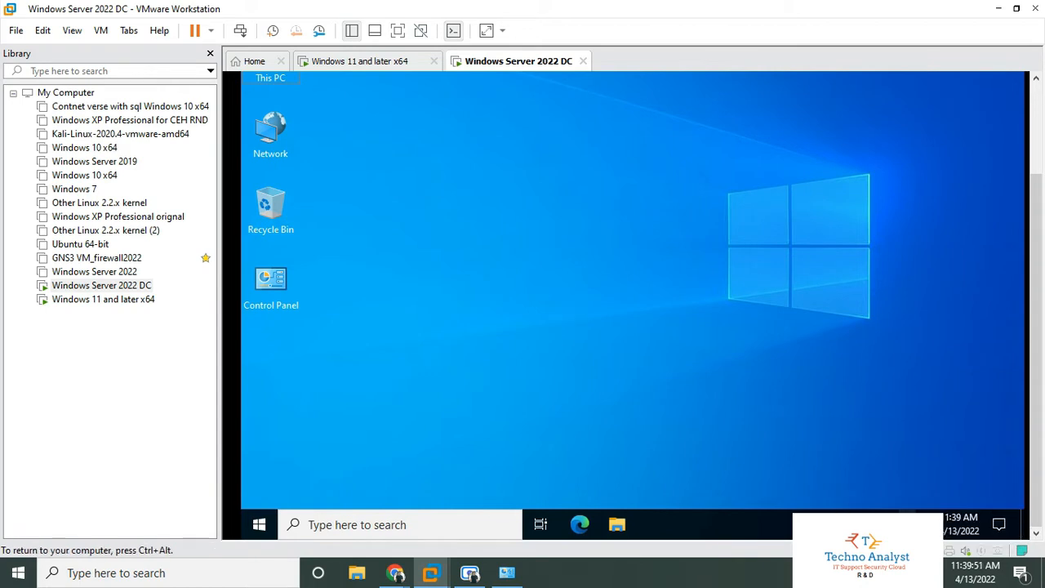
# - Open the guest's Network Connections list from Network & Internet settings
pyautogui.rightClick(922, 525)
pyautogui.click(874, 501)
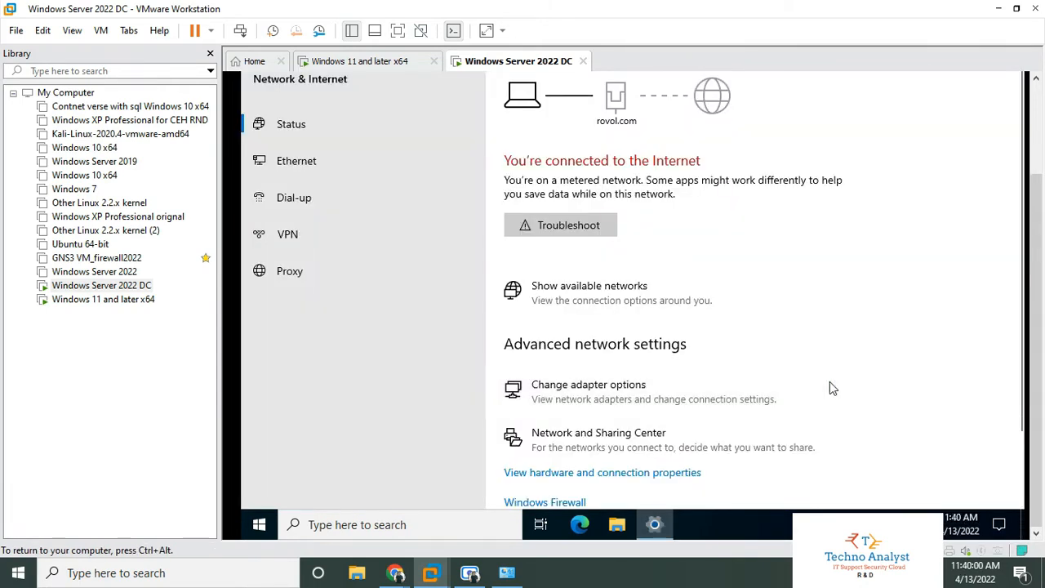
pyautogui.click(590, 408)
pyautogui.rightClick(398, 118)
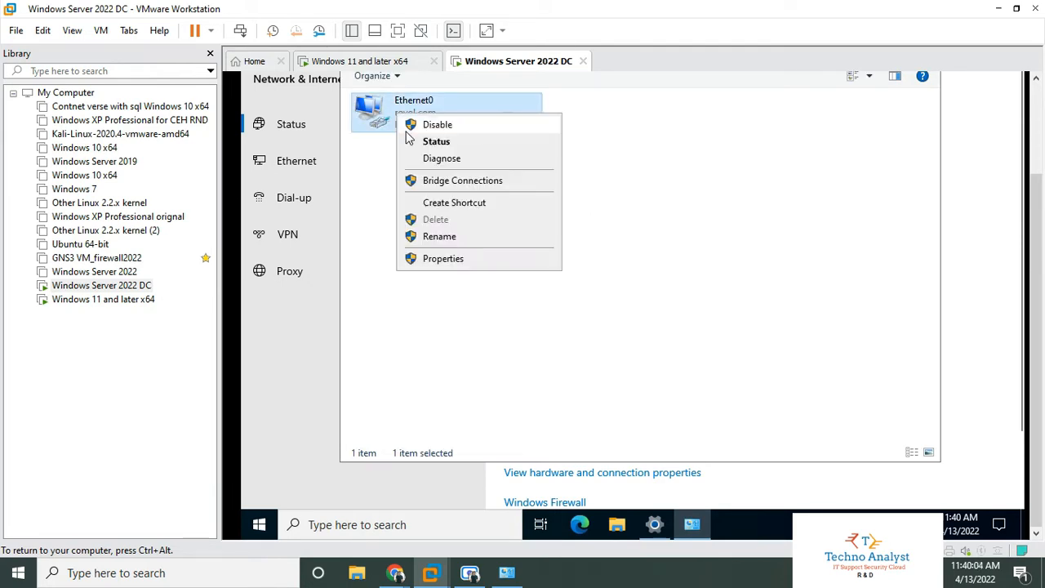
pyautogui.click(412, 147)
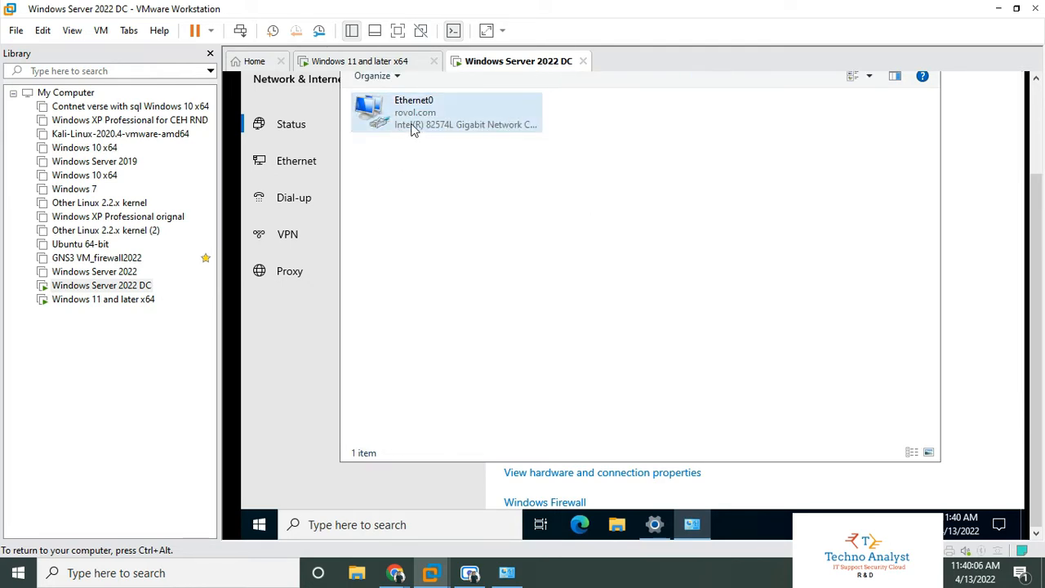
# - Check Ethernet0's details showing static IPv4 192.168.1.5, then close the adapter windows
pyautogui.rightClick(417, 123)
pyautogui.click(468, 159)
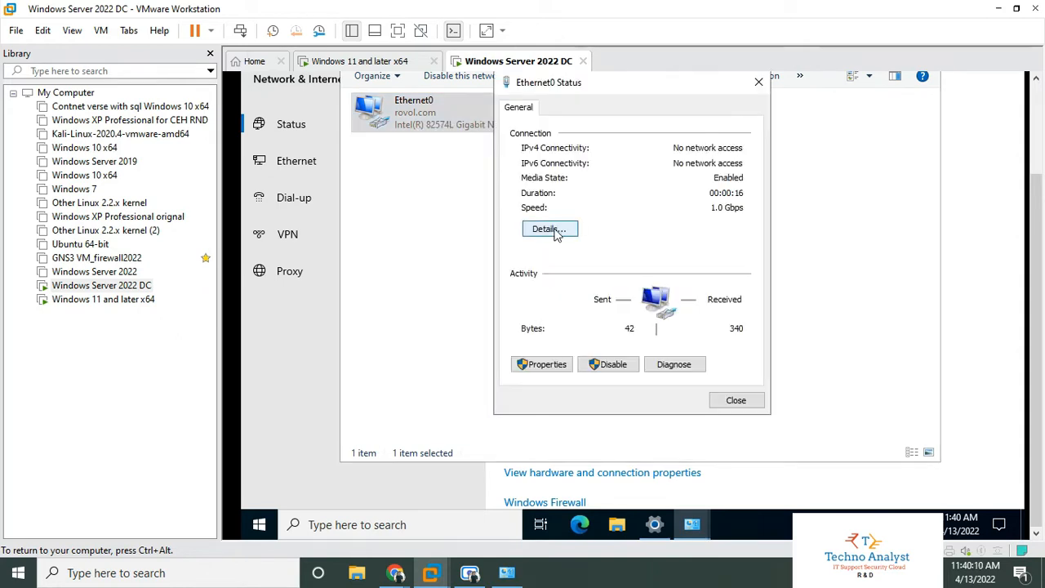
pyautogui.click(551, 230)
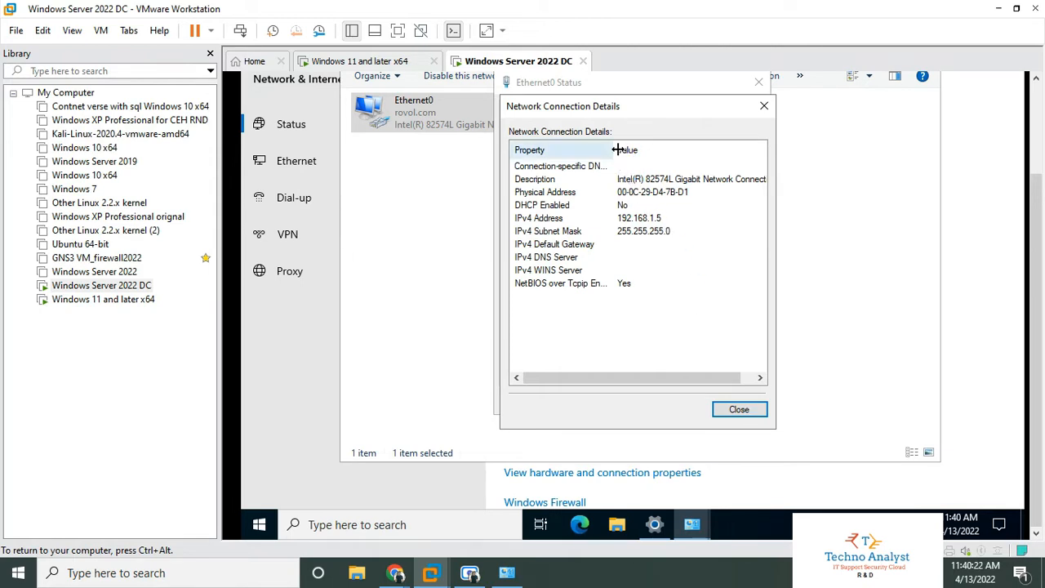
pyautogui.moveTo(614, 151); pyautogui.dragTo(635, 157)
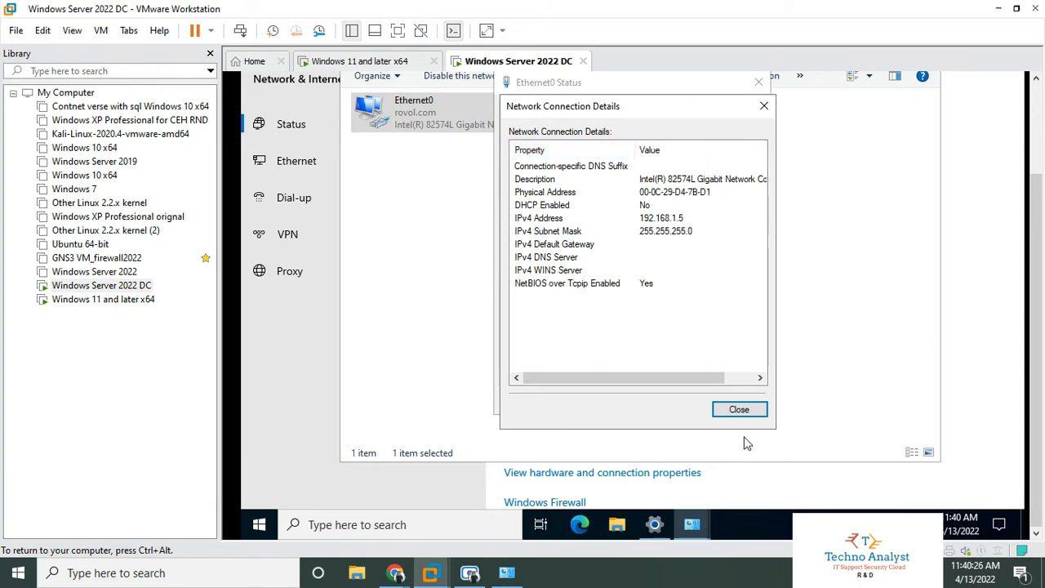
pyautogui.click(738, 411)
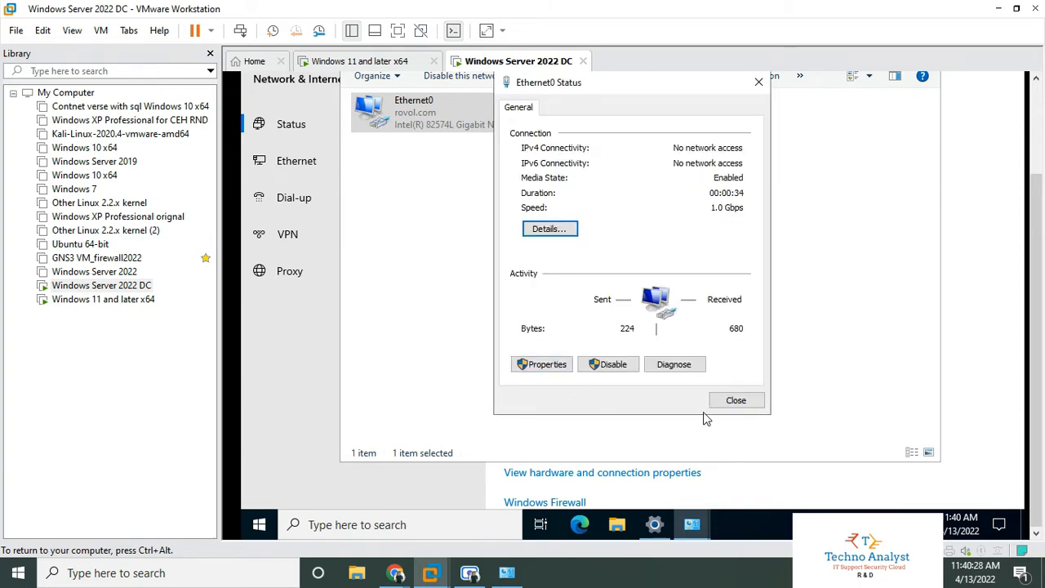
pyautogui.click(736, 400)
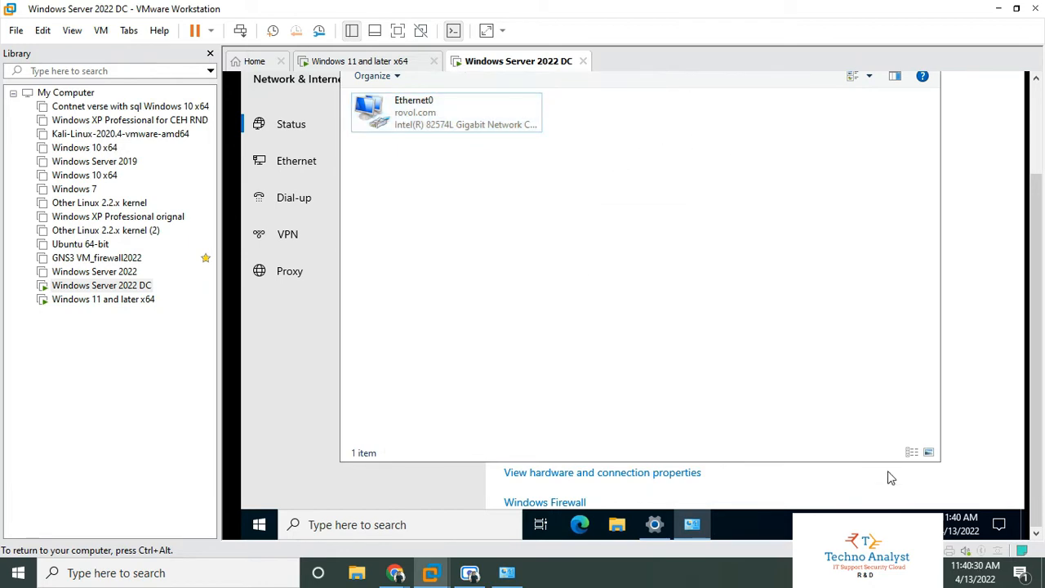
pyautogui.click(1019, 408)
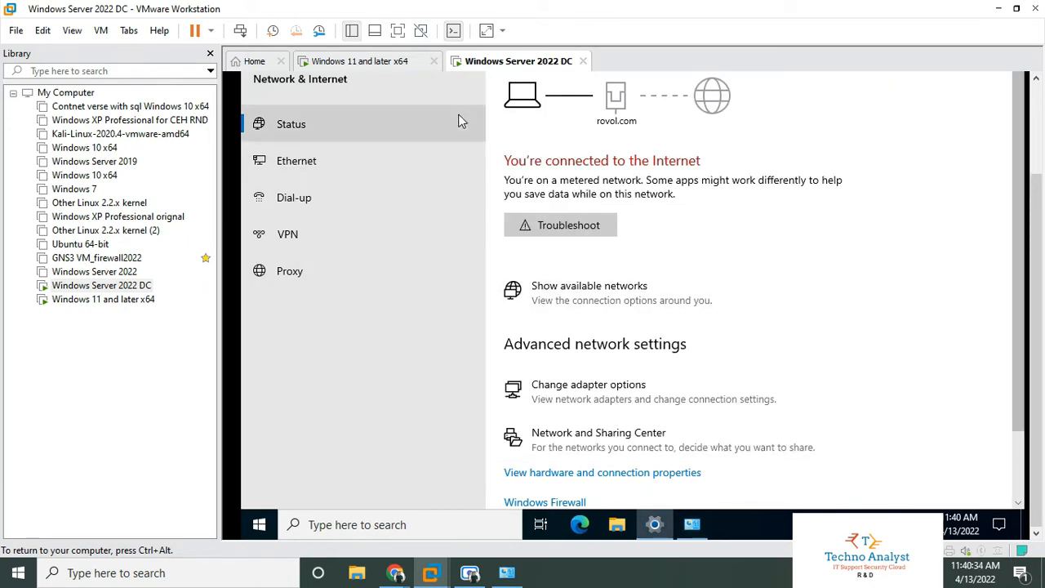
# - Switch to the Windows 11 x64 VM and open its settings showing the NAT adapter
pyautogui.click(353, 61)
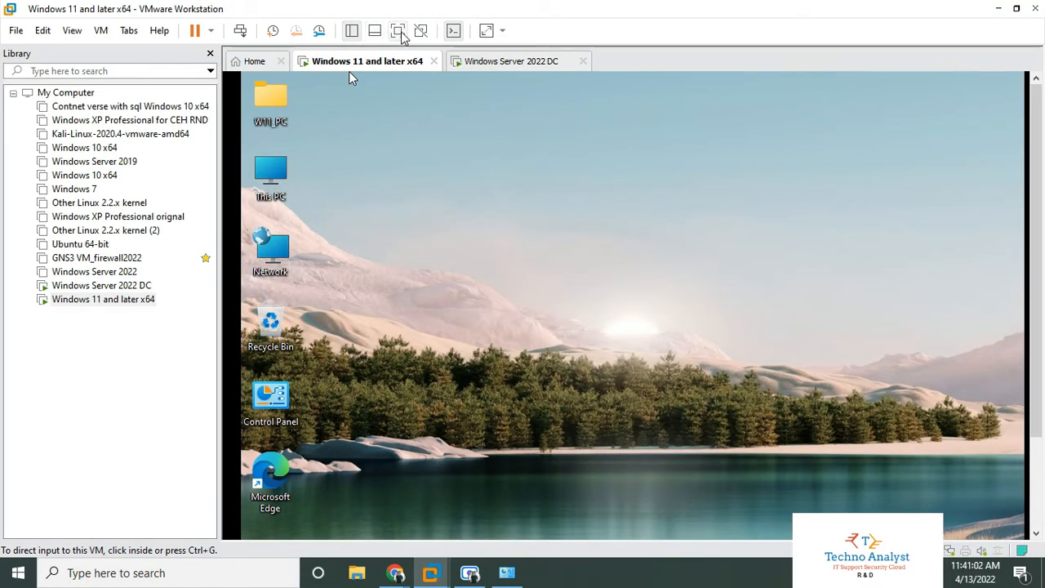
pyautogui.click(399, 32)
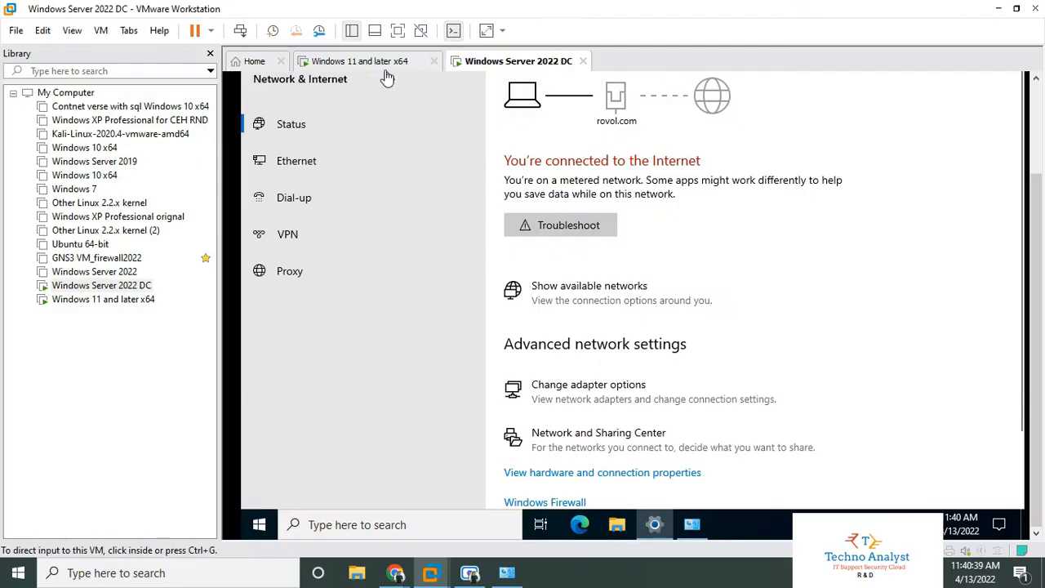
pyautogui.click(379, 64)
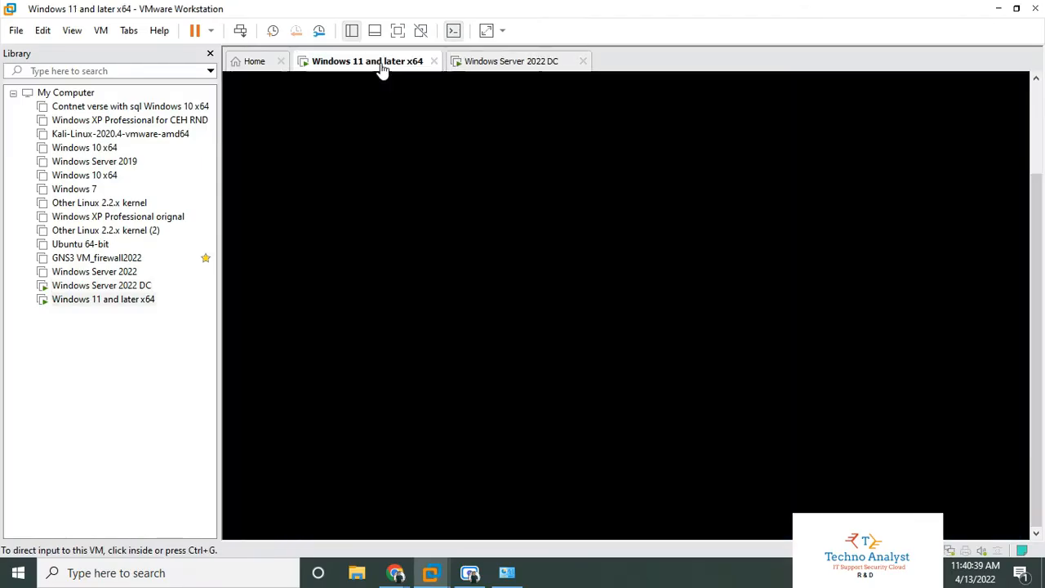
pyautogui.click(593, 327)
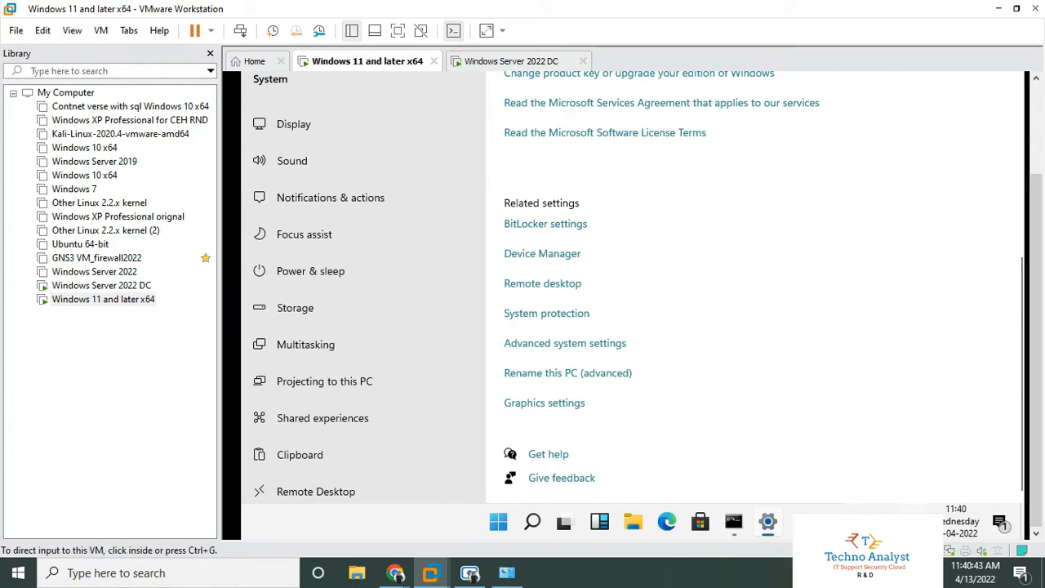
pyautogui.doubleClick(950, 552)
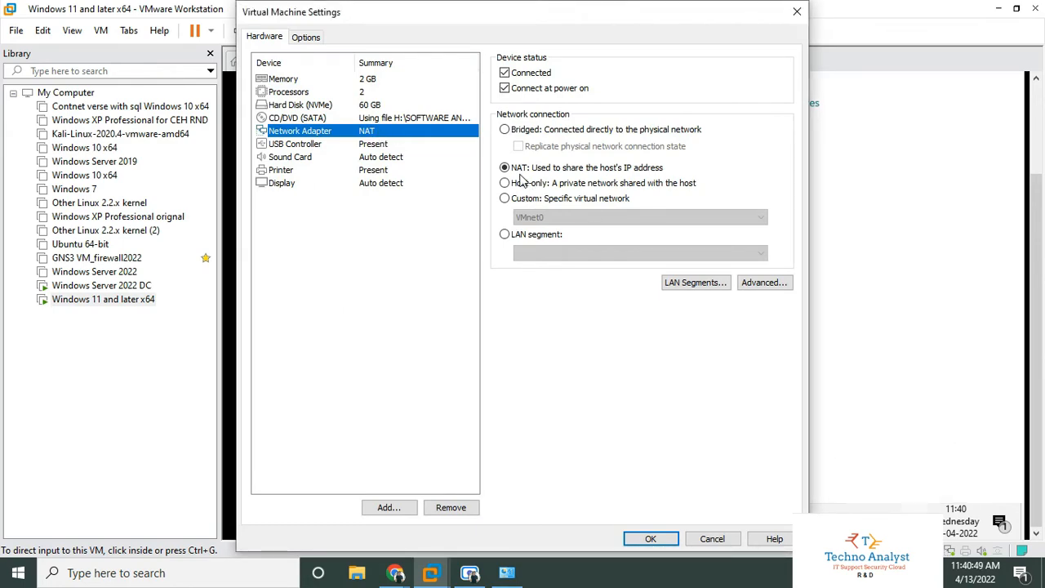
# - Close the VM settings and view Ethernet0's connection details in the Windows 11 guest
pyautogui.click(651, 539)
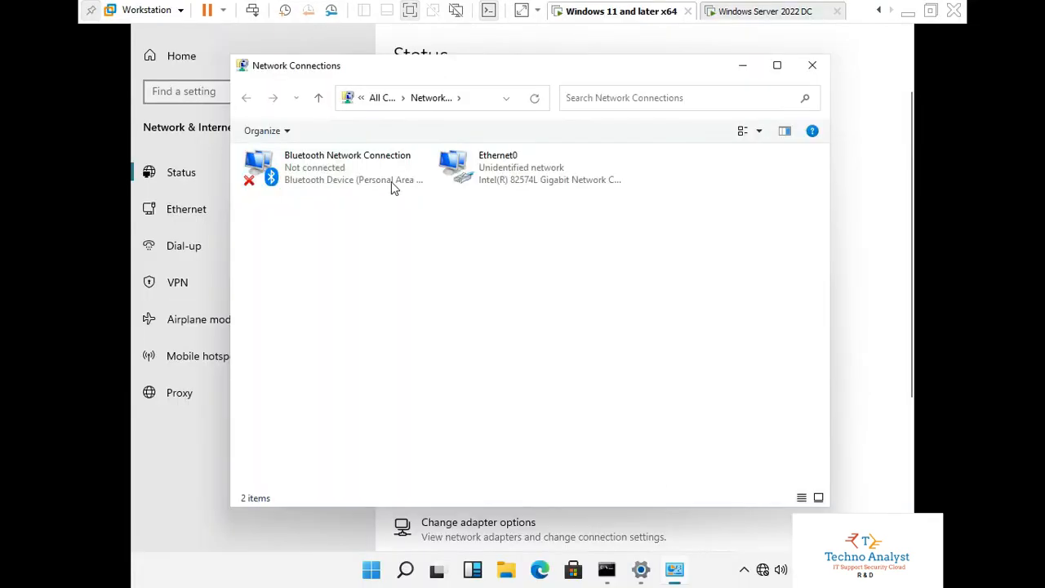
pyautogui.rightClick(506, 175)
pyautogui.click(544, 200)
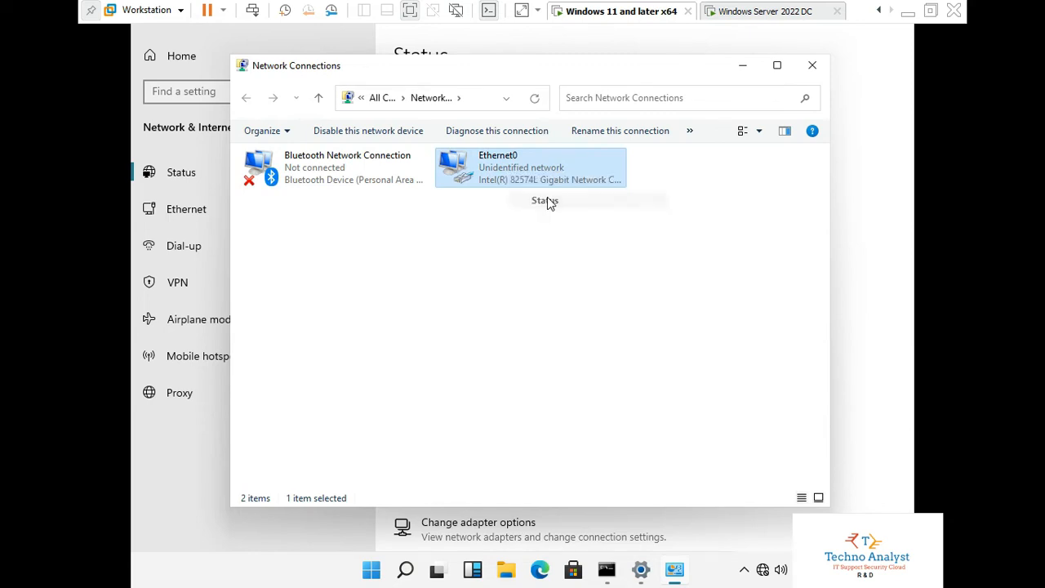
pyautogui.click(441, 278)
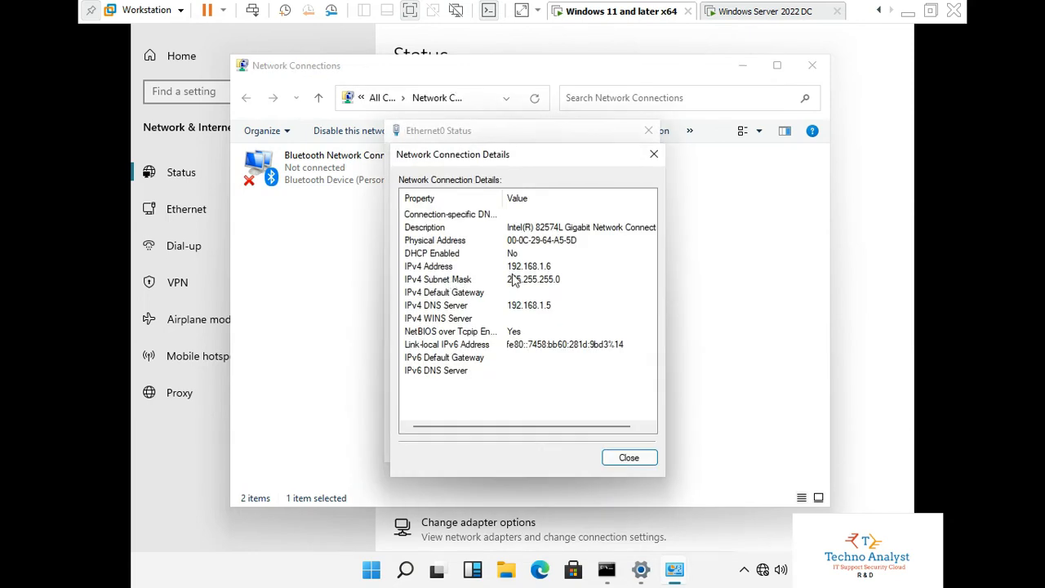
pyautogui.click(625, 459)
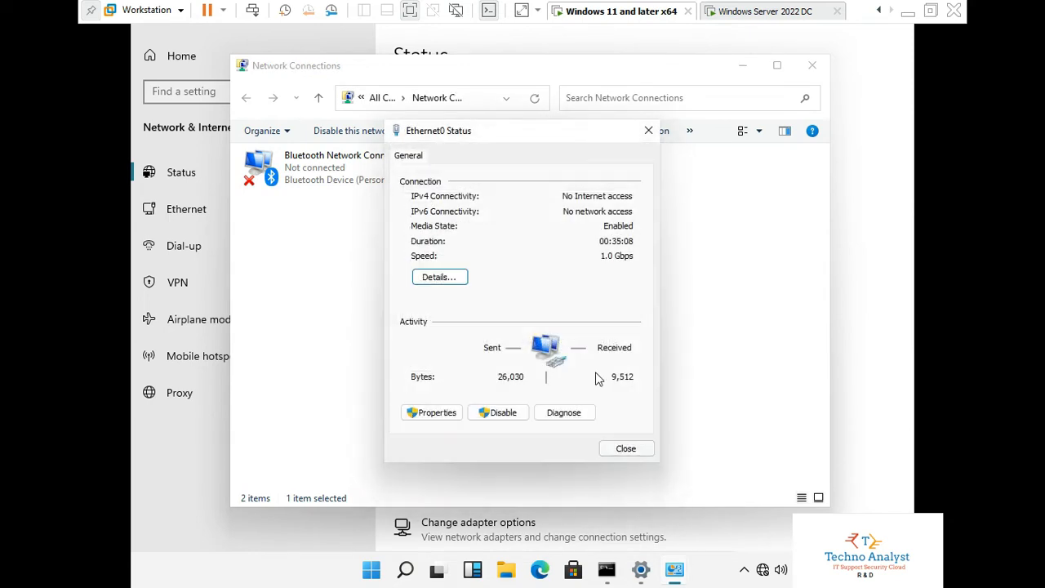
# - Confirm Ethernet0 IPv4 as 192.168.1.6, mask 255.255.255.0, DNS 192.168.1.5, and close all dialogs
pyautogui.click(433, 412)
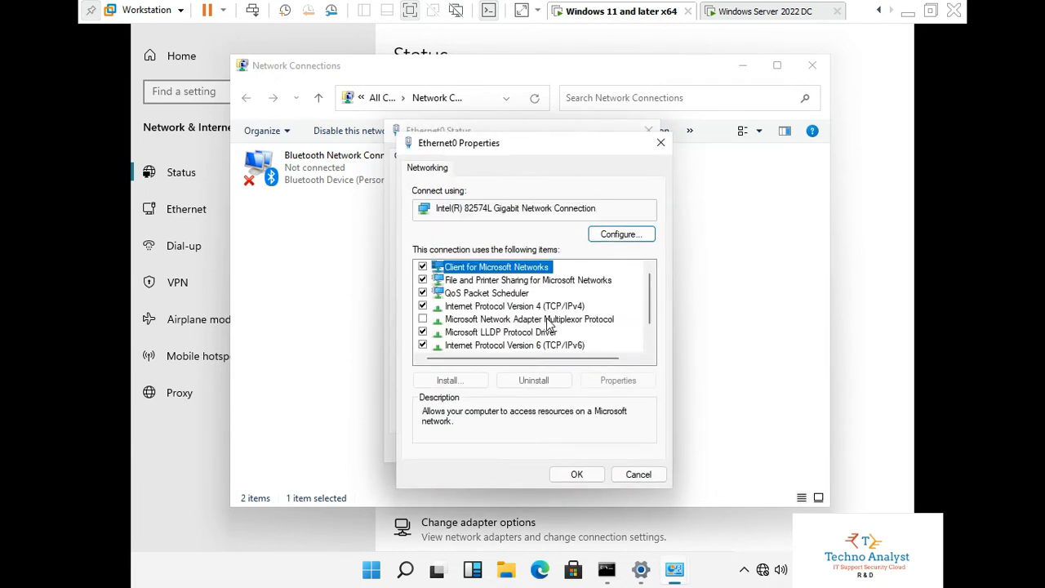
pyautogui.click(549, 308)
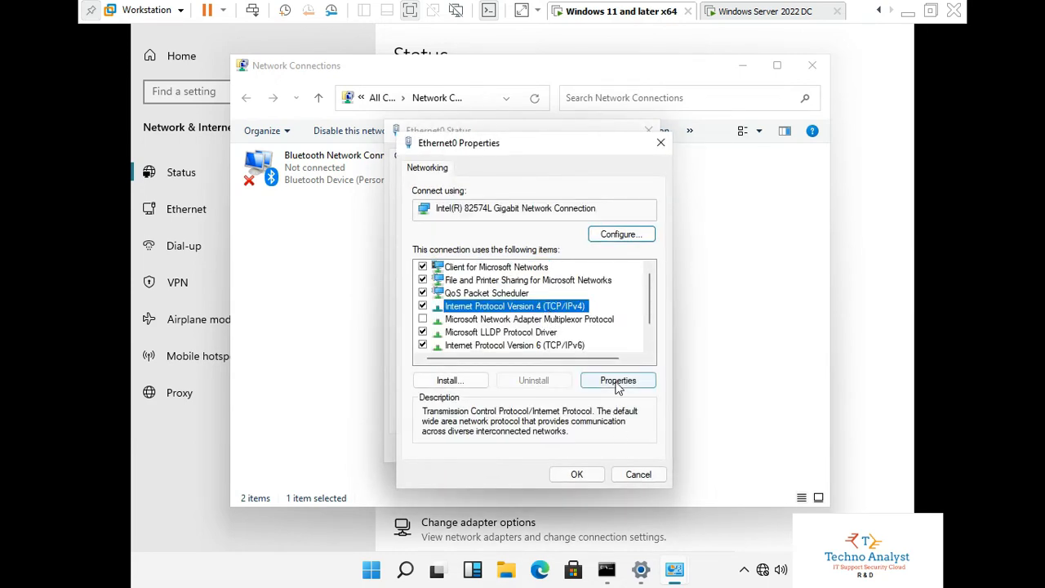
pyautogui.click(618, 381)
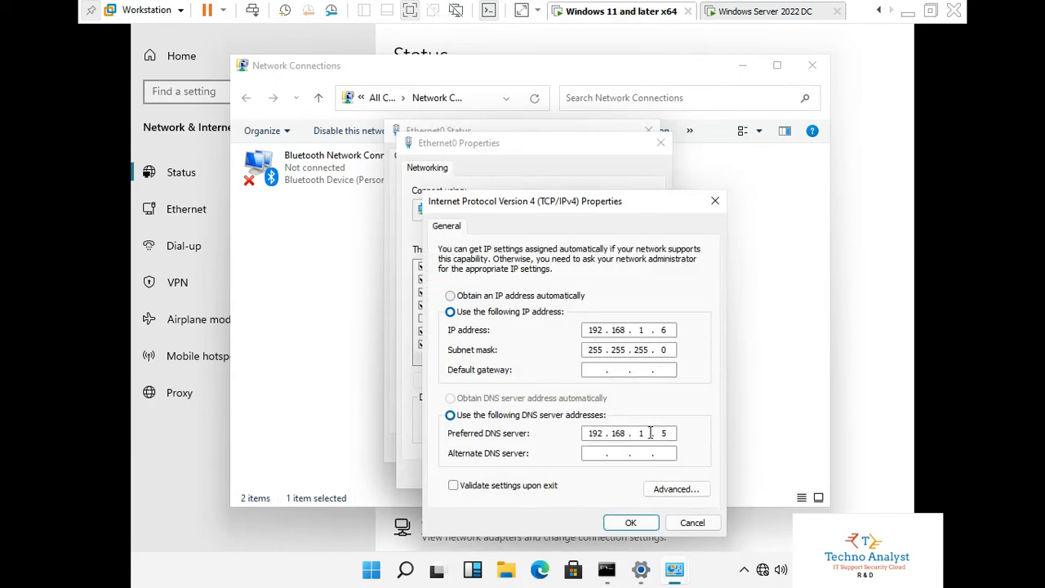
pyautogui.doubleClick(592, 434)
pyautogui.click(673, 436)
pyautogui.click(630, 523)
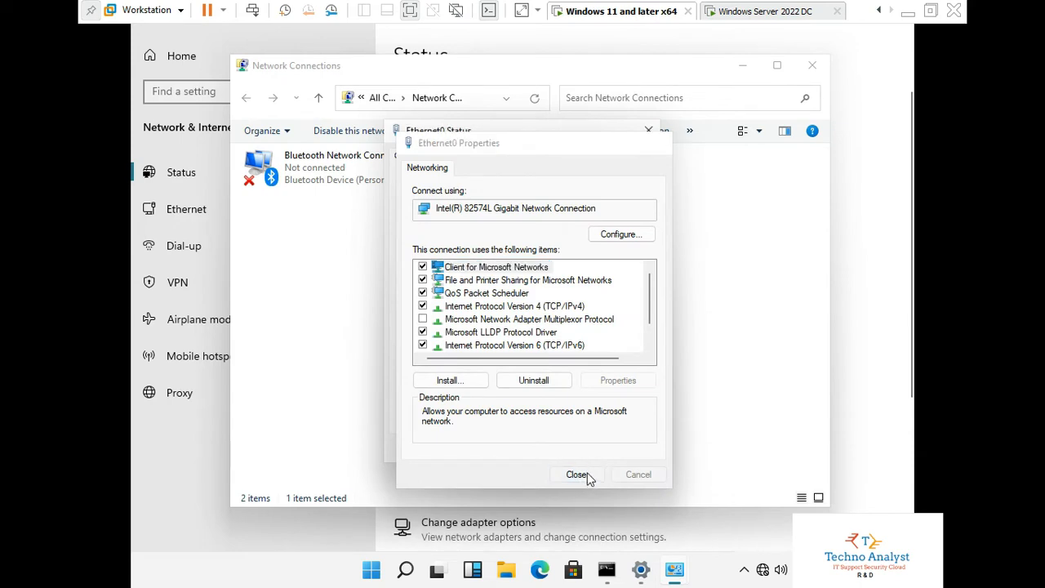
pyautogui.click(578, 475)
pyautogui.click(625, 449)
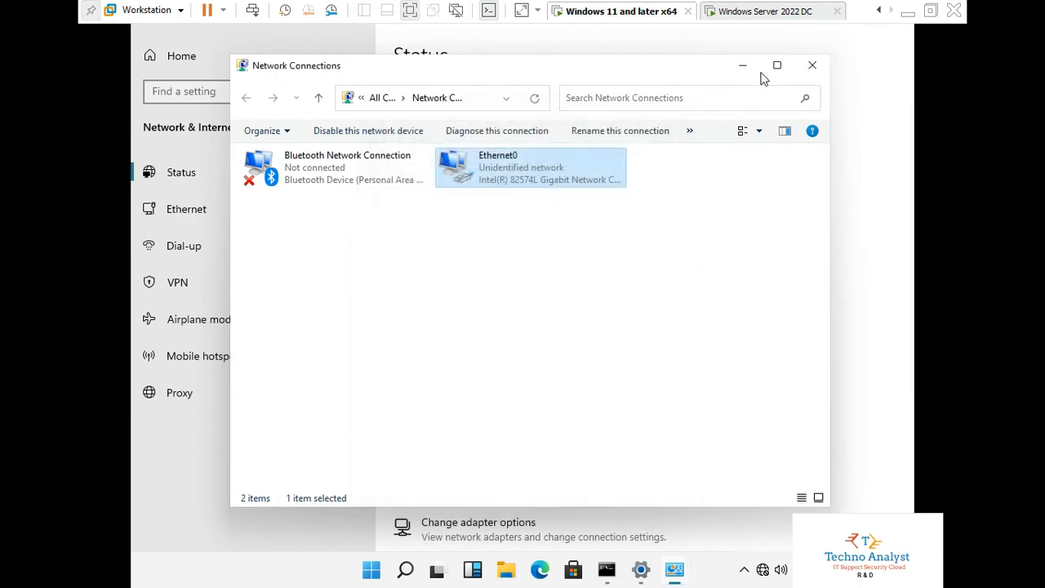
pyautogui.click(813, 65)
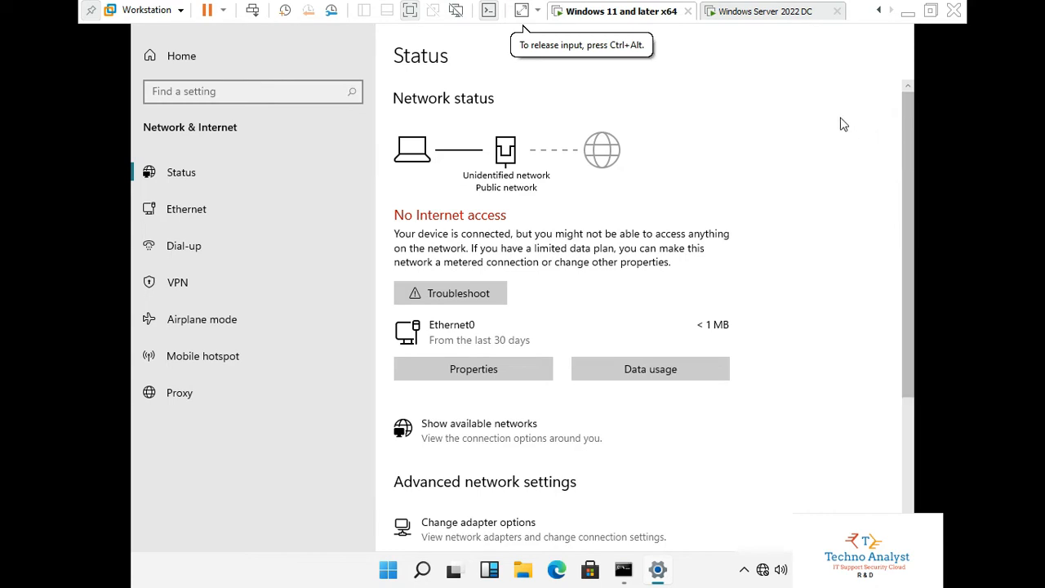
# - Bring back Command Prompt and rerun ping 192.168.1.5
pyautogui.click(660, 572)
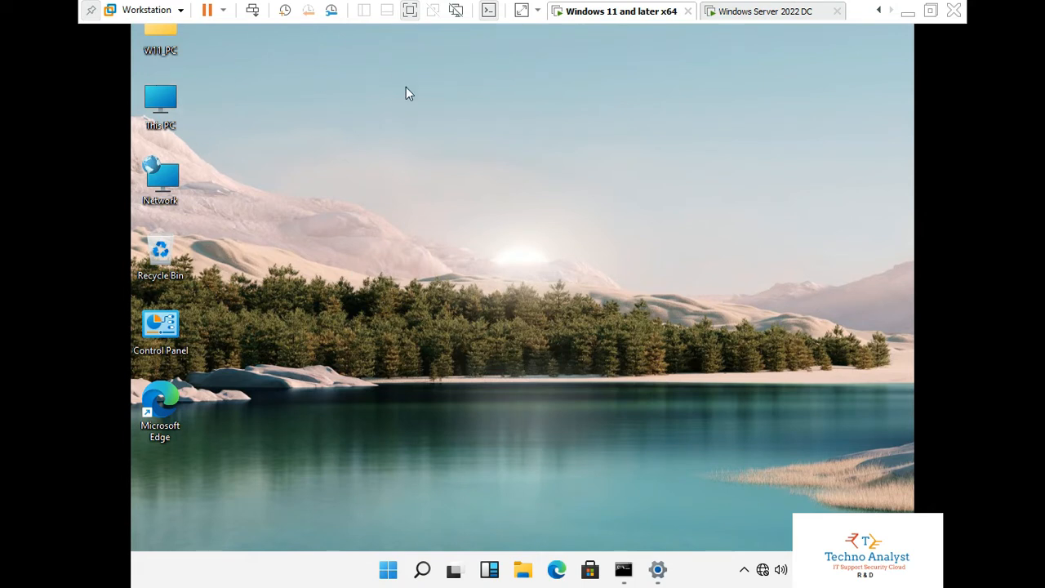
pyautogui.click(539, 140)
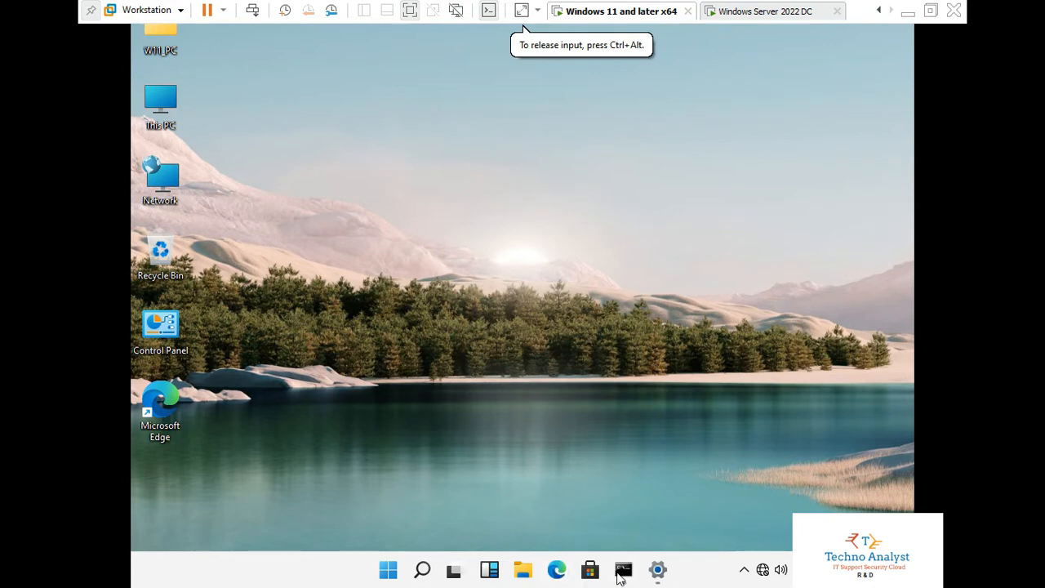
pyautogui.click(622, 571)
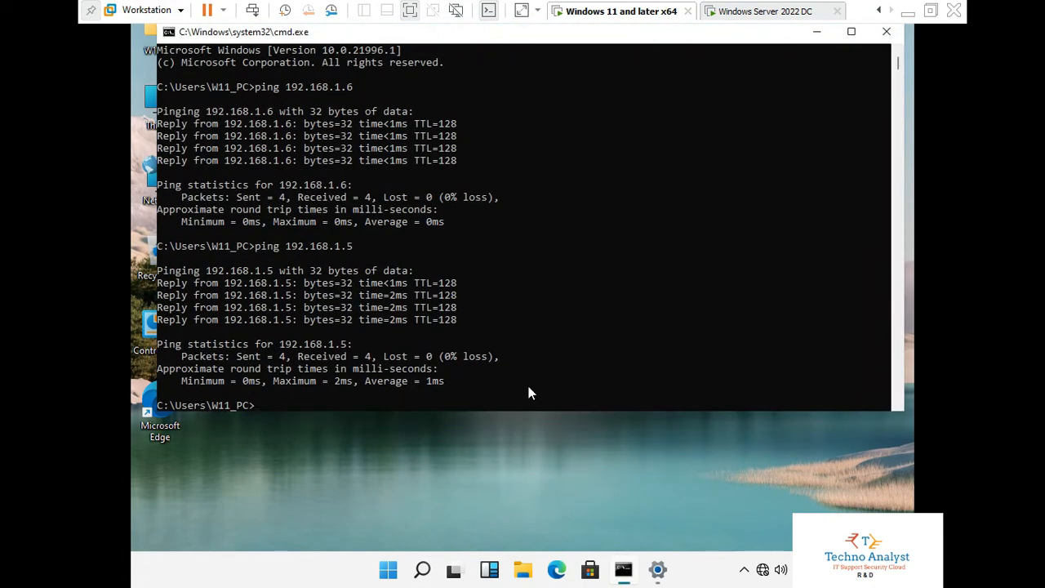
pyautogui.press('Up')
pyautogui.press('Return')
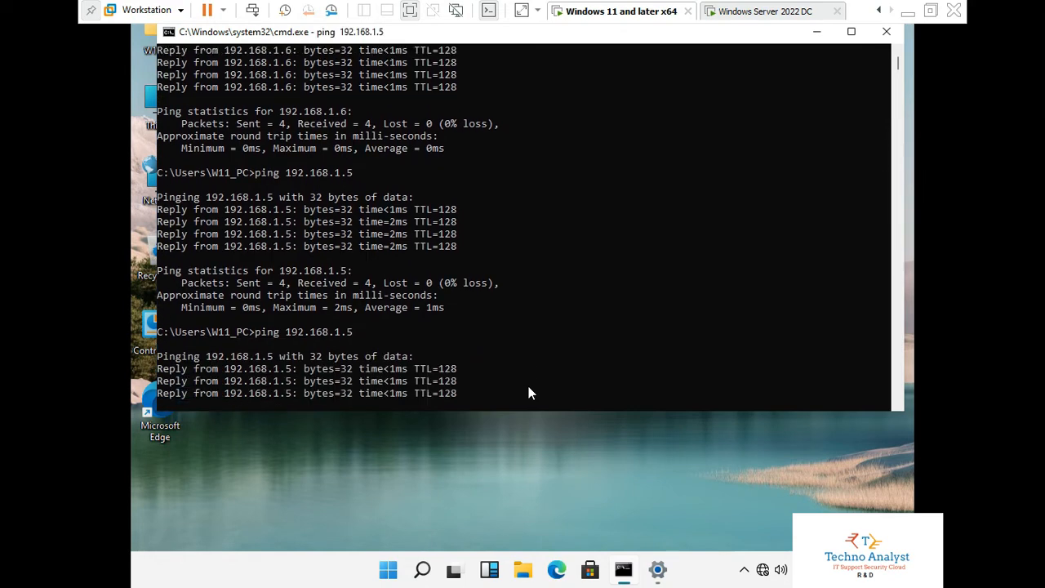
# - Ping 192.168.1.6 successfully, then minimize Command Prompt
pyautogui.press('Up')
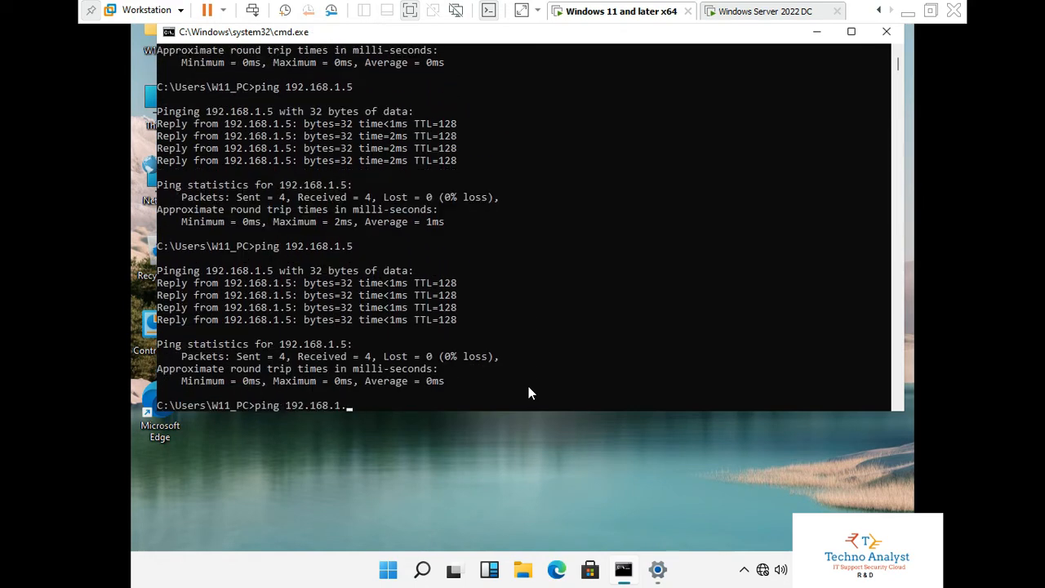
pyautogui.write('6')
pyautogui.press('Return')
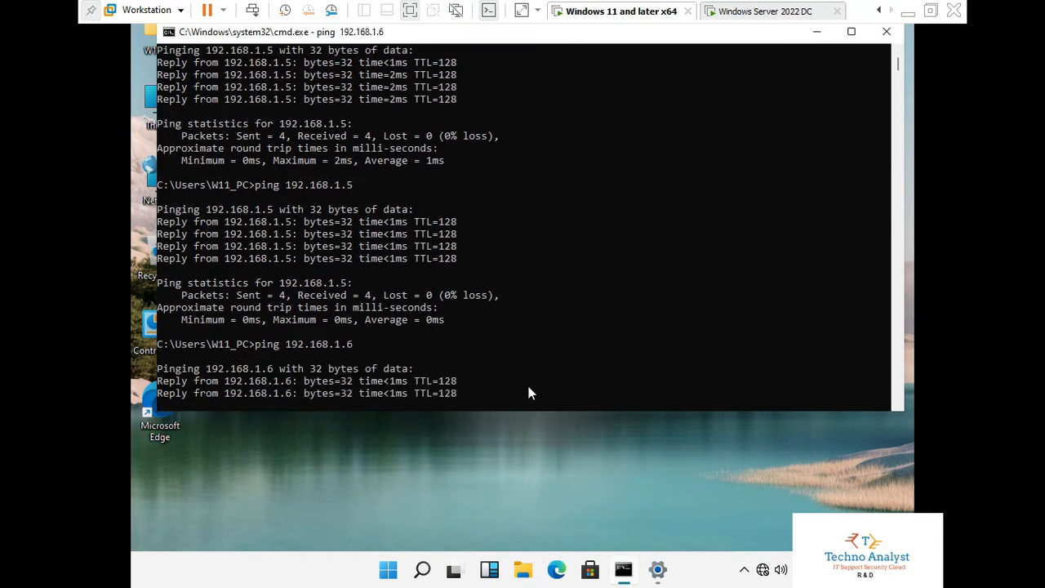
pyautogui.click(509, 463)
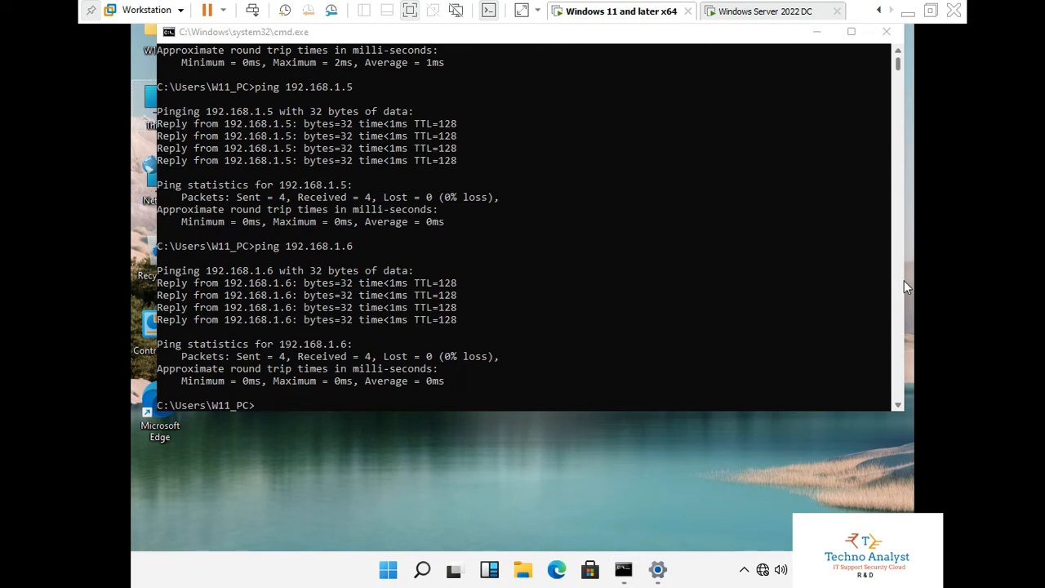
pyautogui.click(623, 571)
pyautogui.click(623, 571)
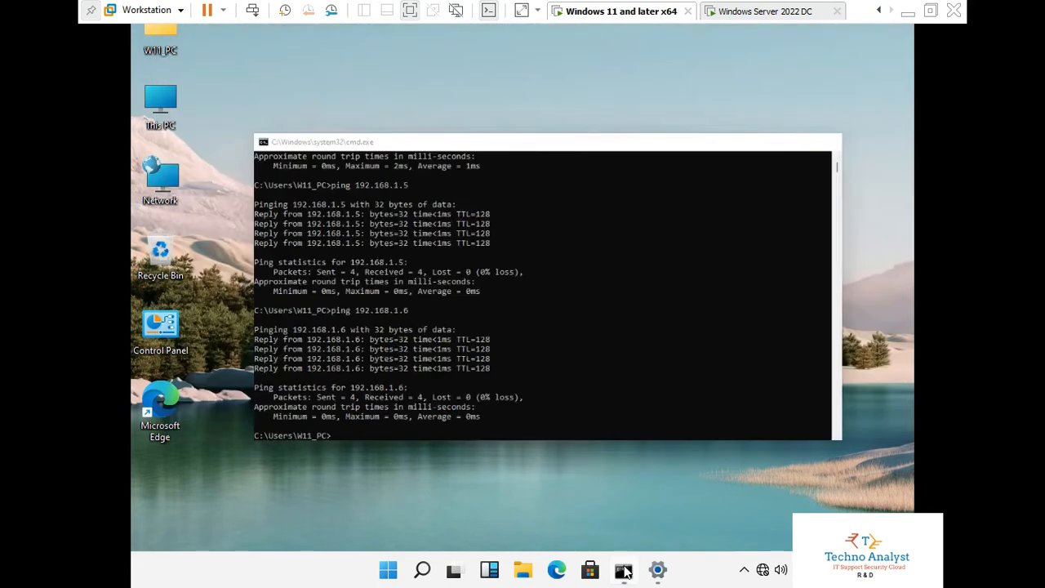
# - Through This PC's advanced name settings, make the computer a member of domain ROVOL
pyautogui.rightClick(156, 117)
pyautogui.click(206, 297)
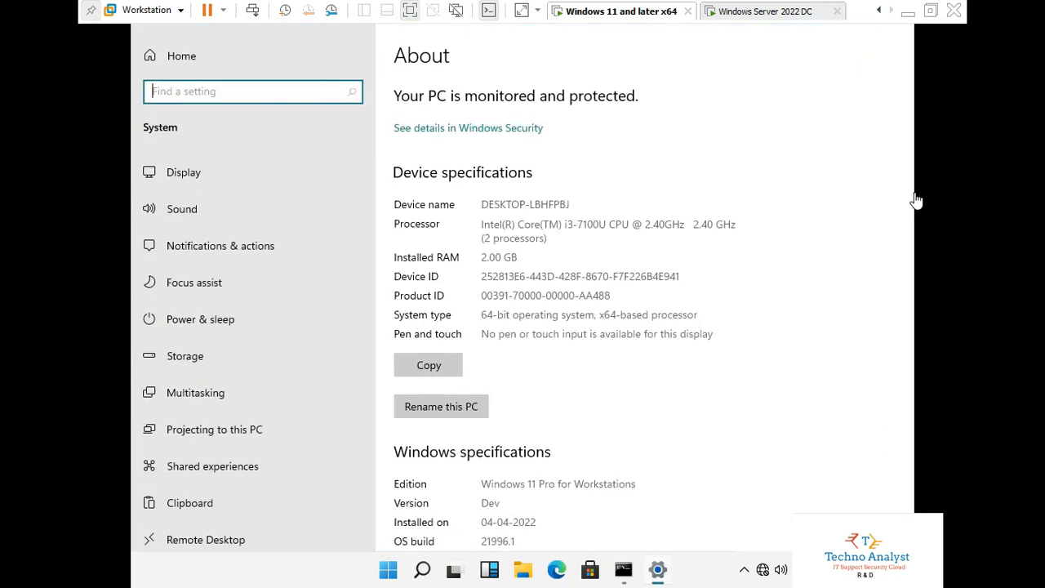
pyautogui.scroll(-5, 739, 384)
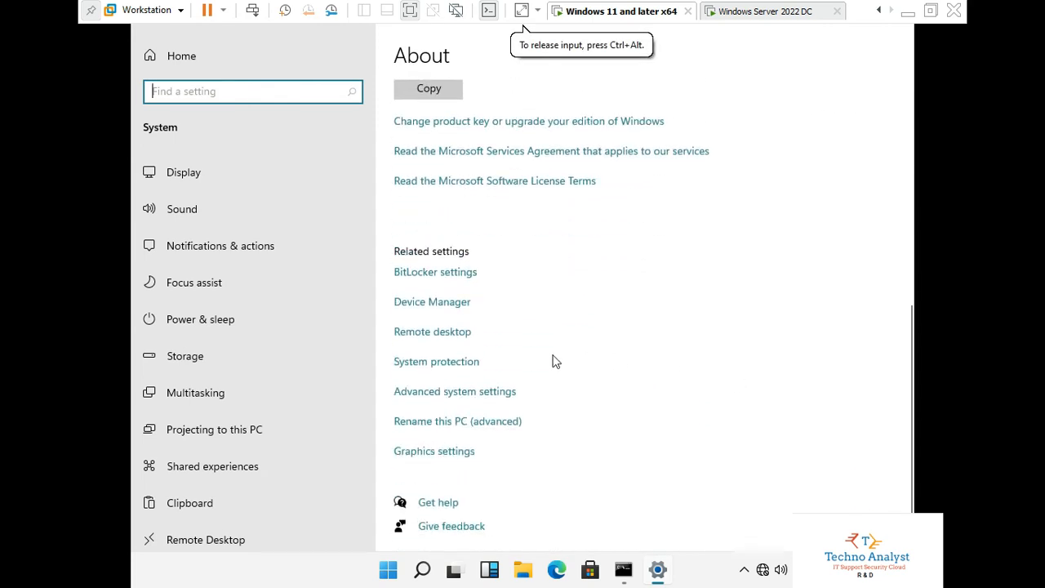
pyautogui.click(483, 422)
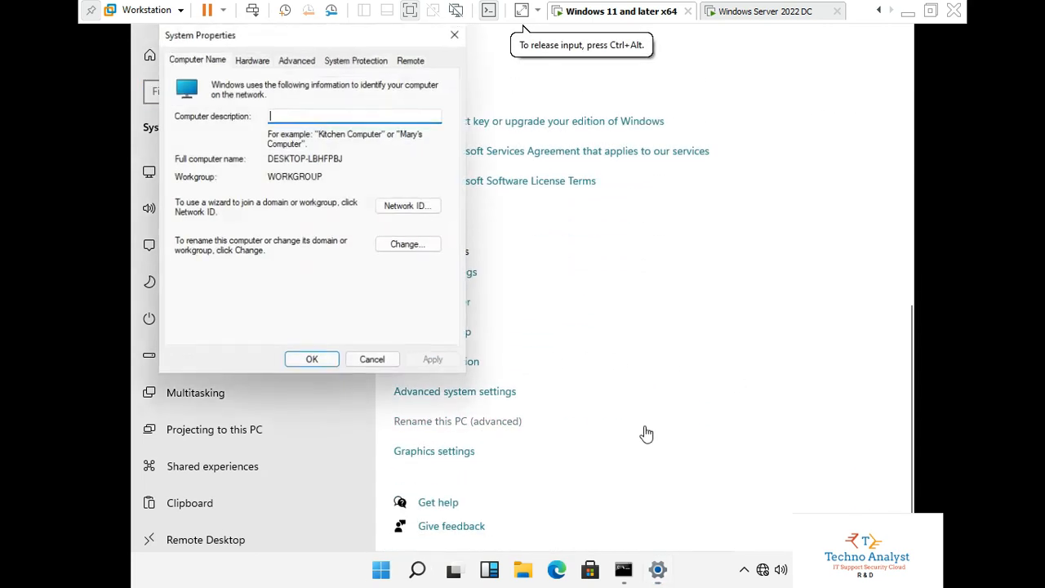
pyautogui.click(407, 245)
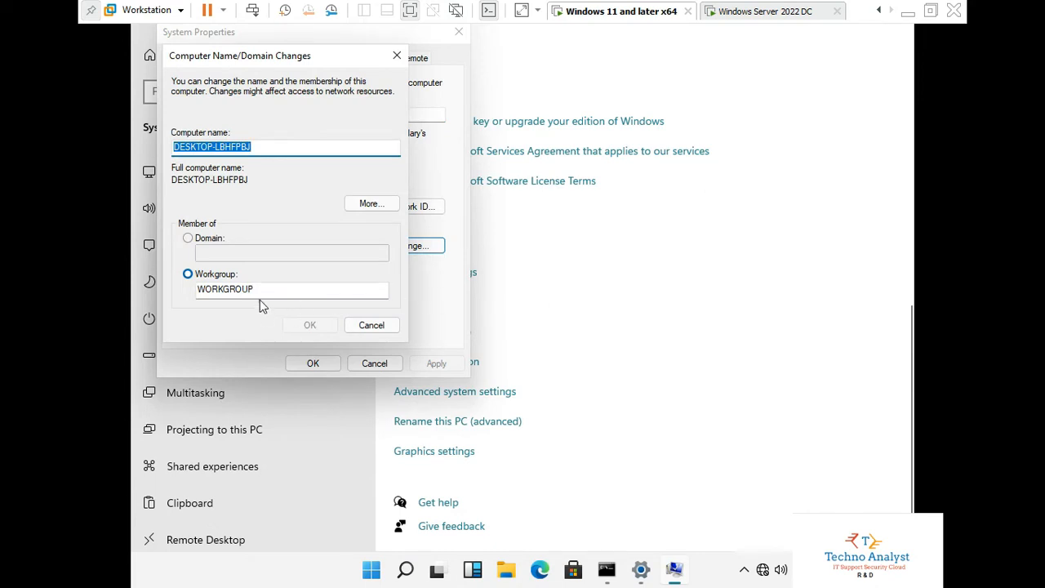
pyautogui.click(197, 240)
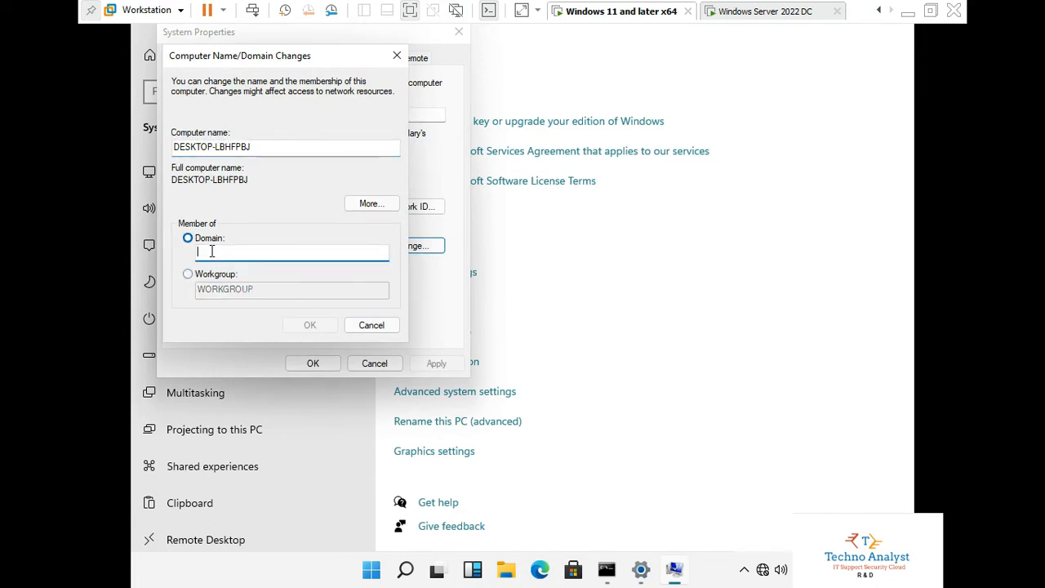
pyautogui.write('ROVOL')
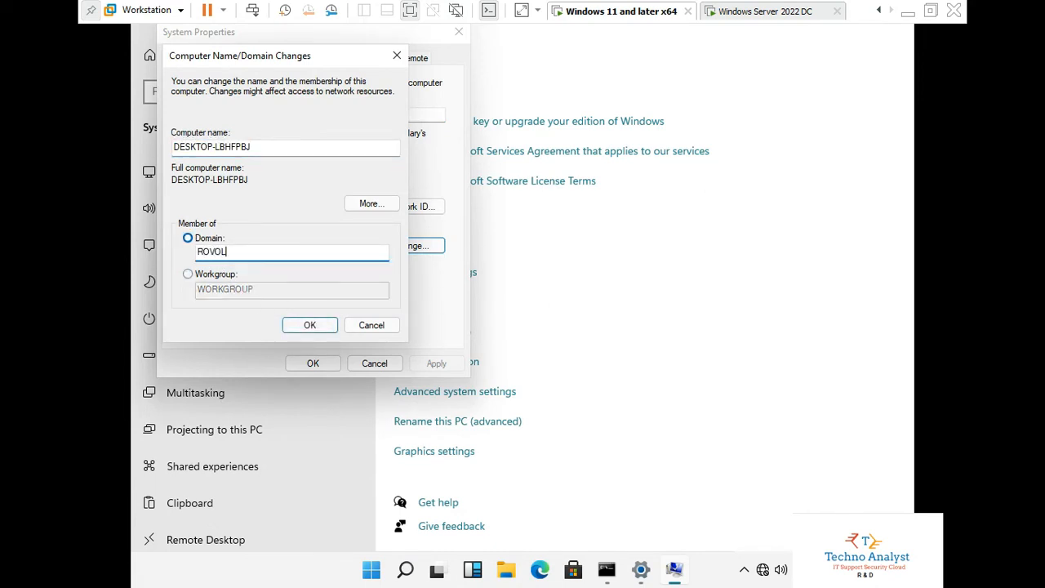
pyautogui.click(306, 325)
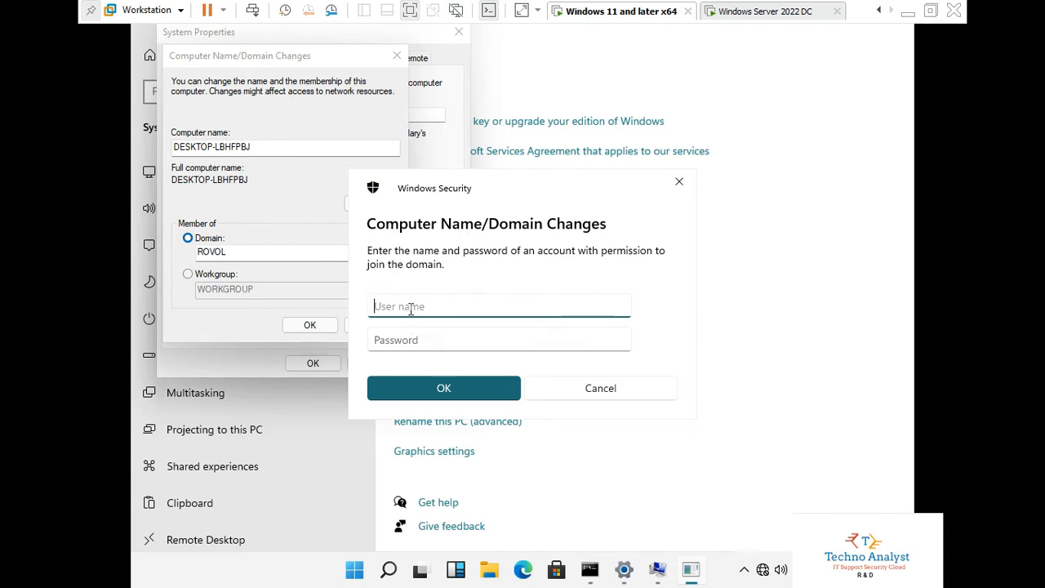
# - Authorize the domain join with the ADMINISTRATOR account and its password
pyautogui.write('ADMINSTRATOR')
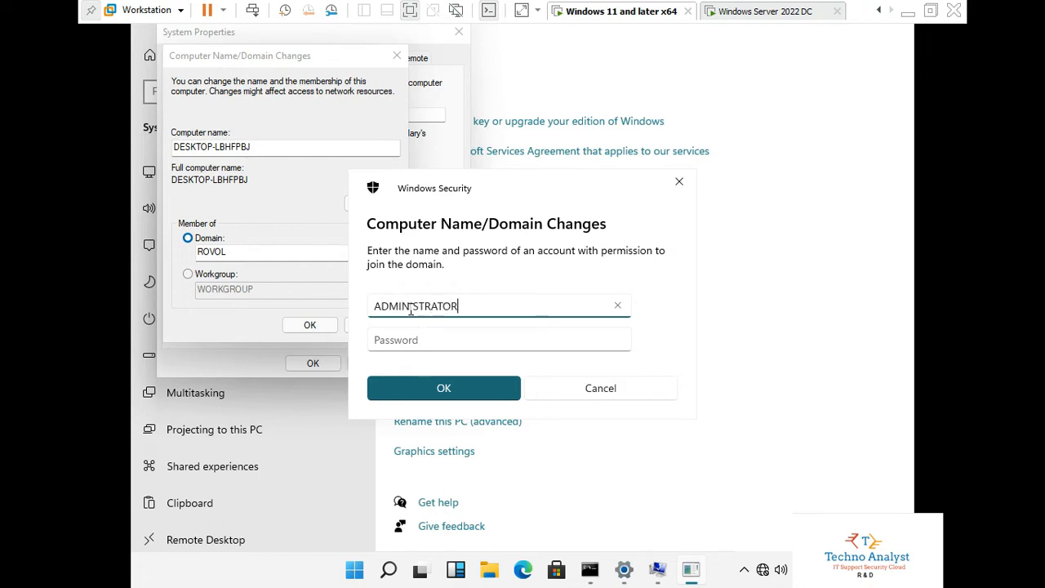
pyautogui.press('Tab')
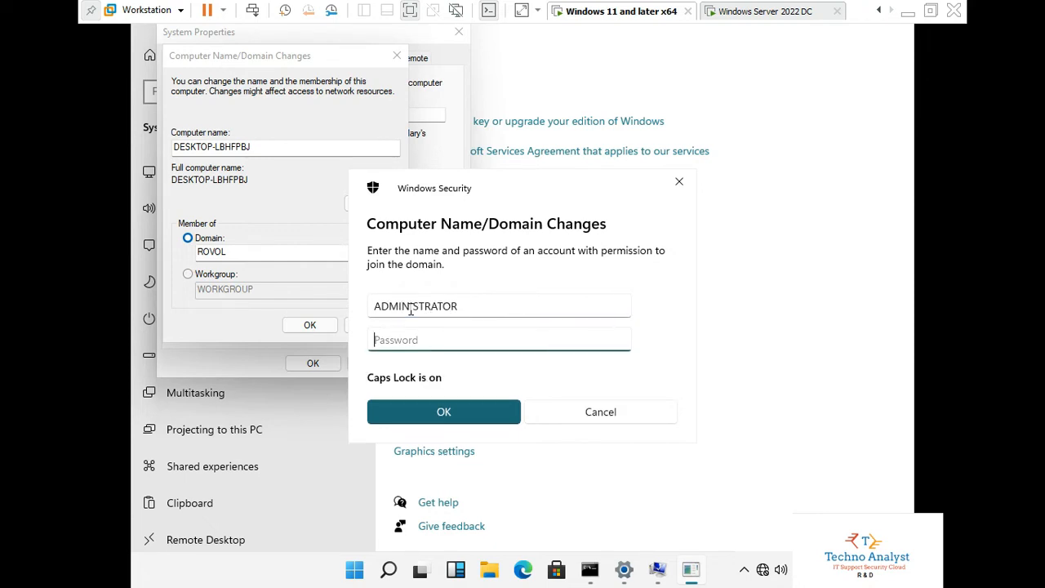
pyautogui.press('capslock')
pyautogui.write('P')
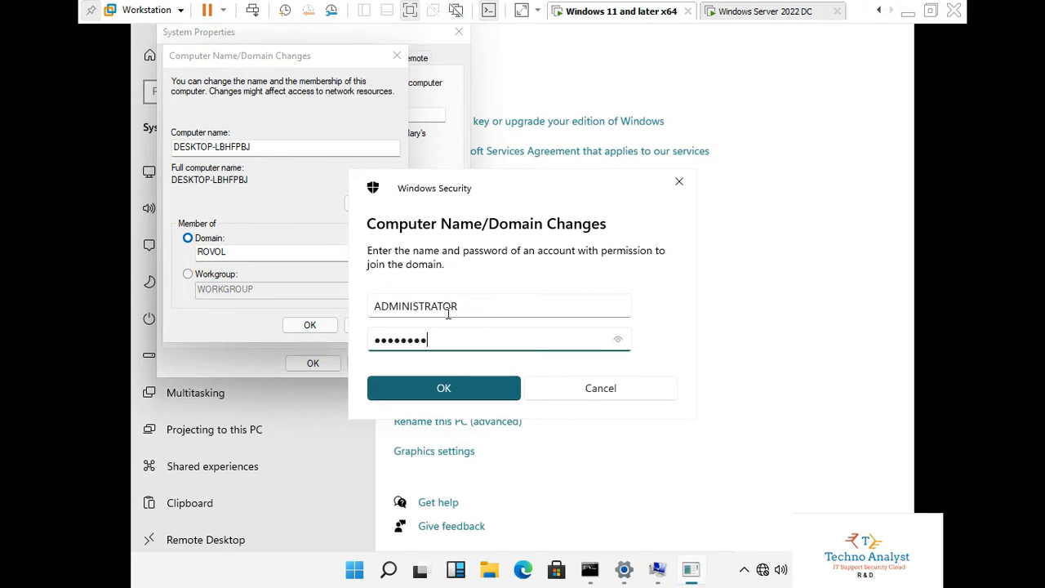
pyautogui.click(458, 381)
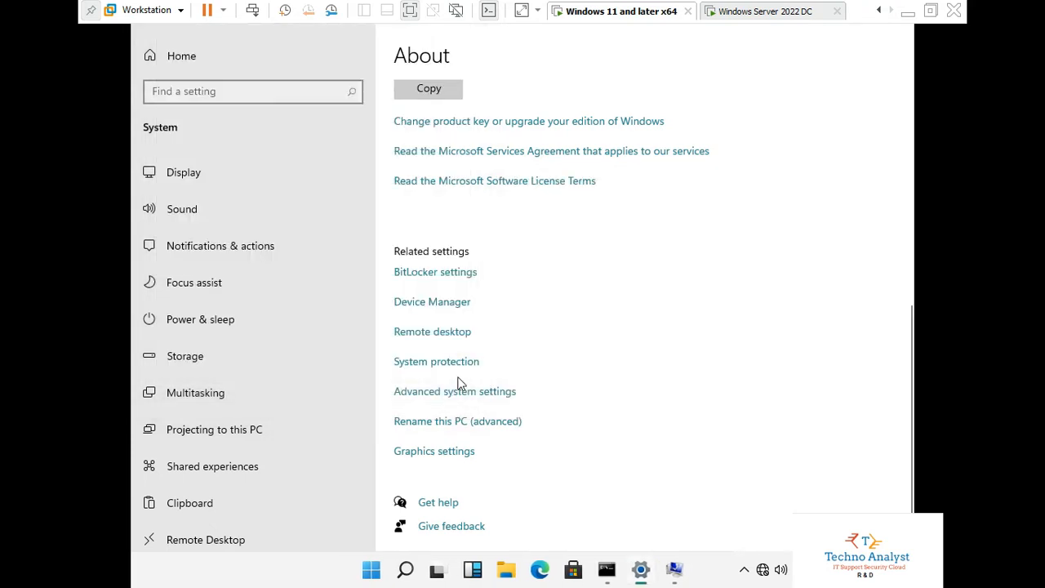
# - Acknowledge the ROVOL welcome and restart notices, then restart the Windows 11 VM now
pyautogui.click(677, 571)
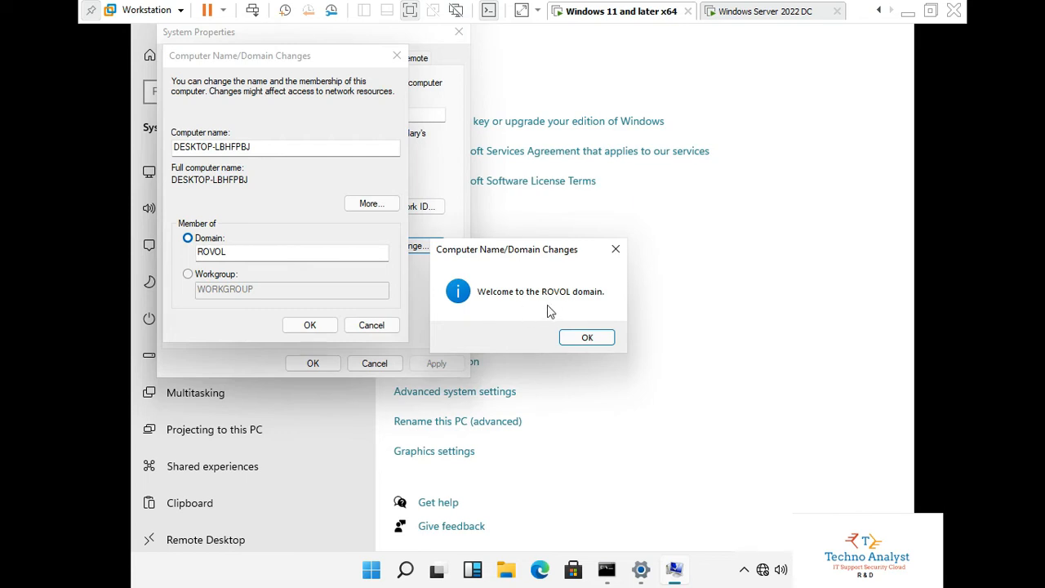
pyautogui.click(587, 338)
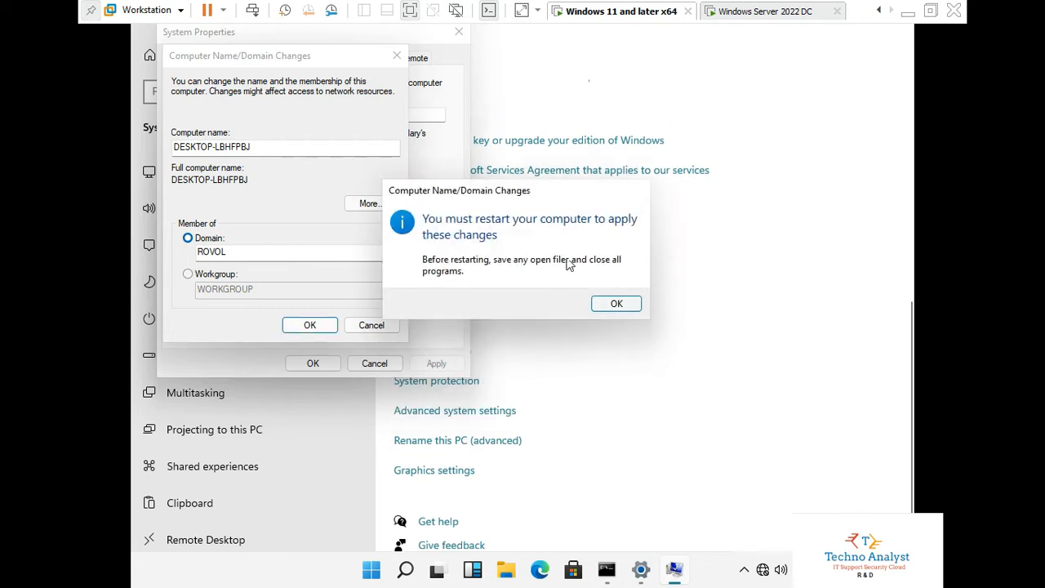
pyautogui.click(616, 303)
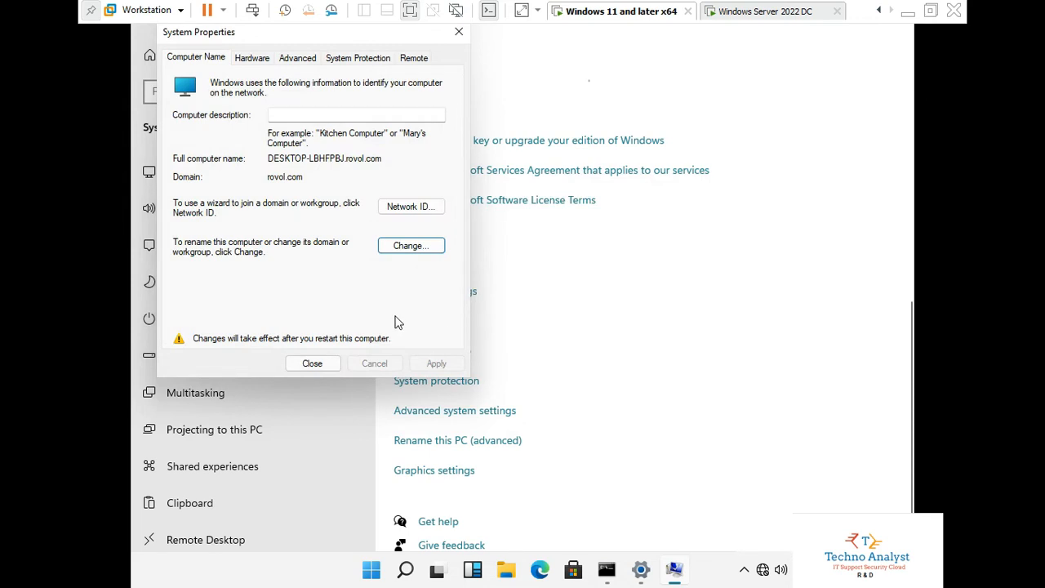
pyautogui.click(312, 363)
pyautogui.click(522, 297)
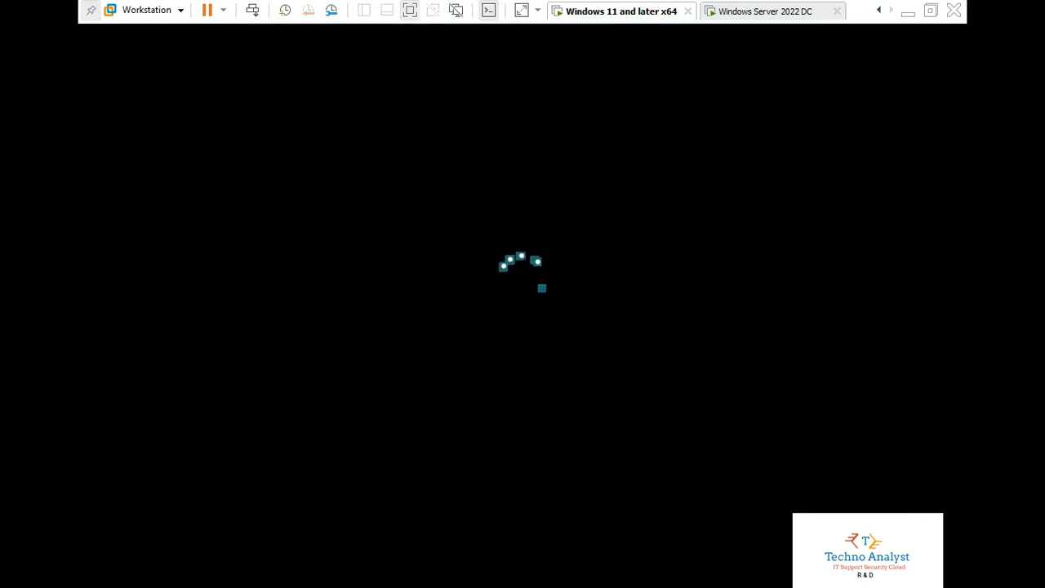
pyautogui.click(776, 11)
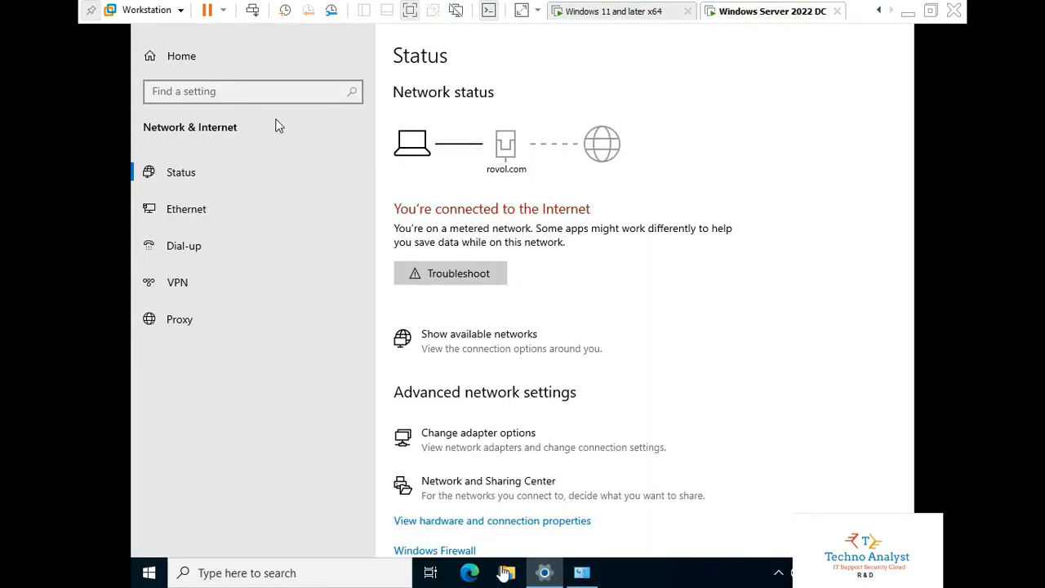
# - Clear the server's pop-ups and launch Active Directory Users and Computers from Tools
pyautogui.click(539, 576)
pyautogui.click(540, 573)
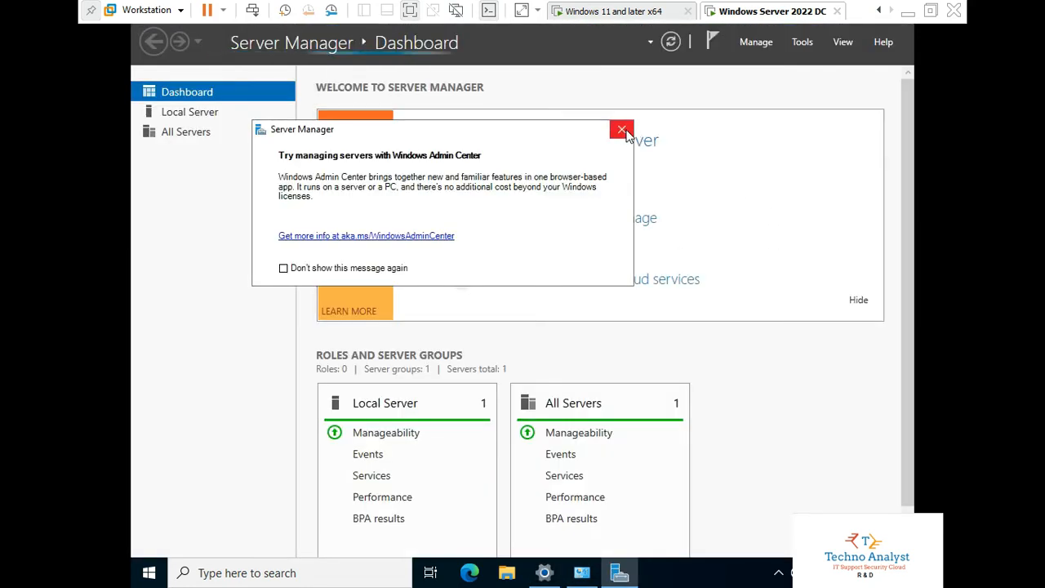
pyautogui.click(621, 130)
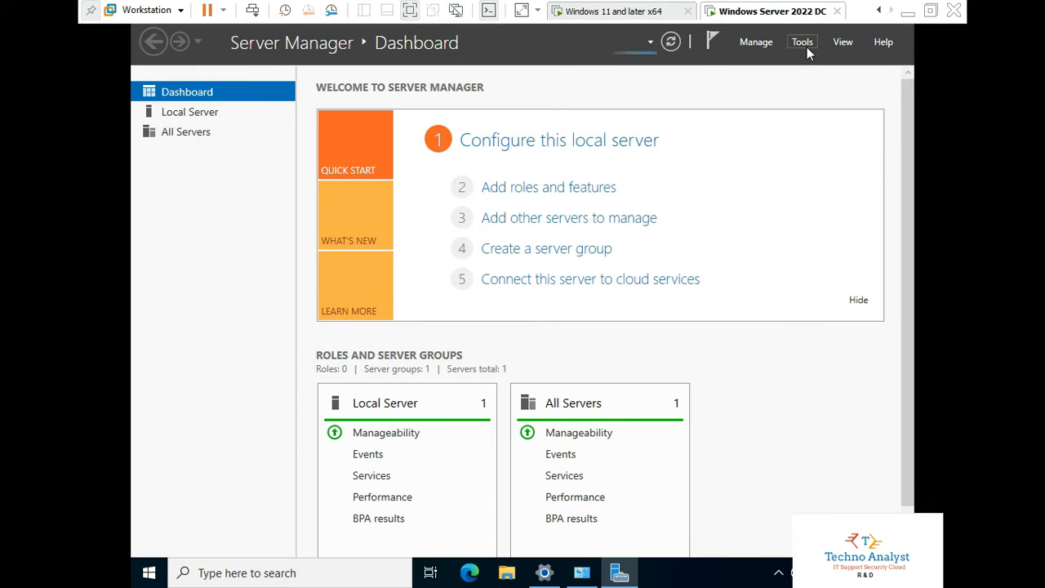
pyautogui.click(804, 45)
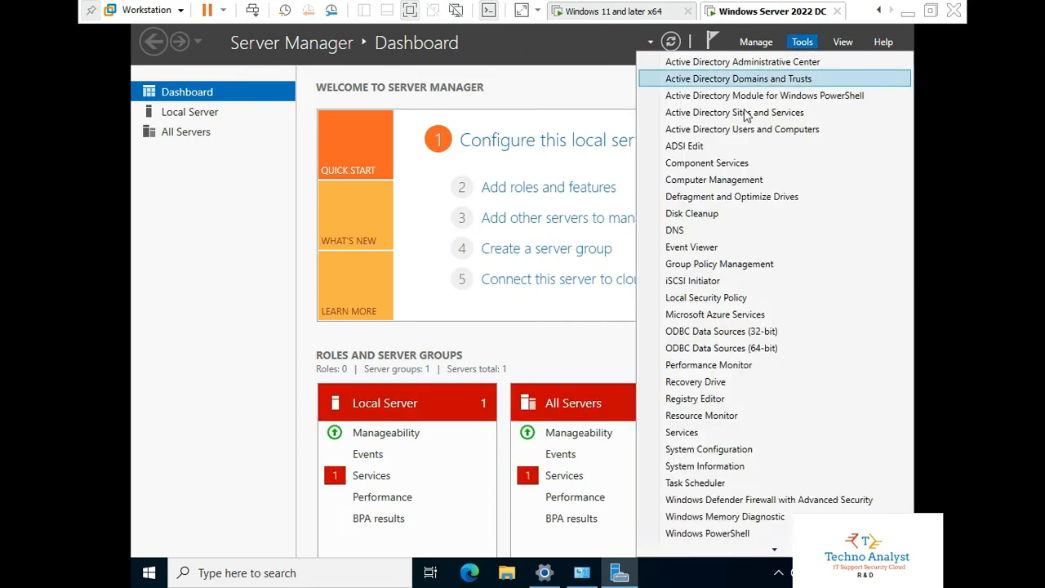
pyautogui.click(739, 129)
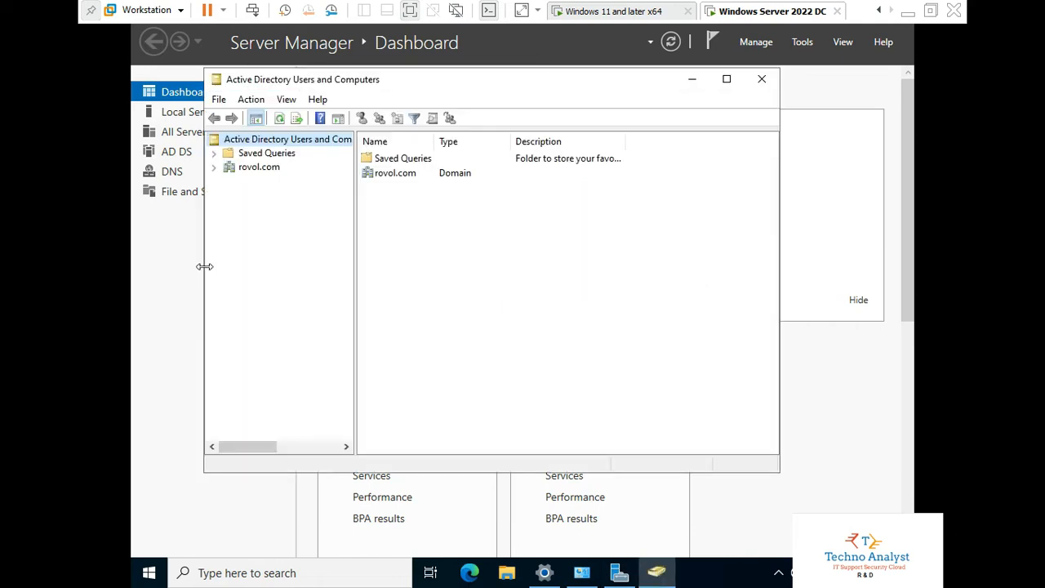
# - Open the rovol.com Users container and start a new user object there
pyautogui.click(215, 168)
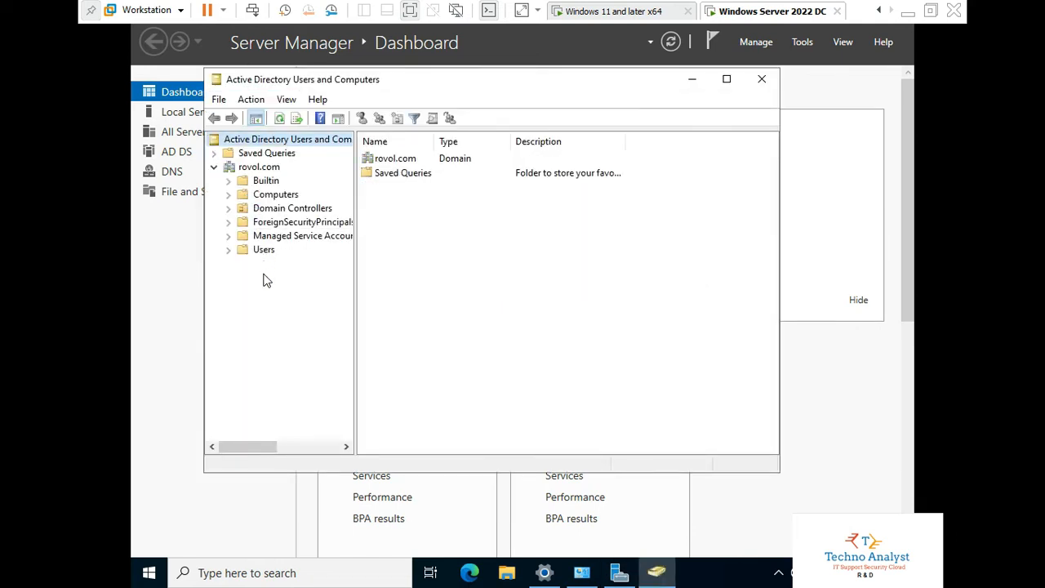
pyautogui.click(261, 249)
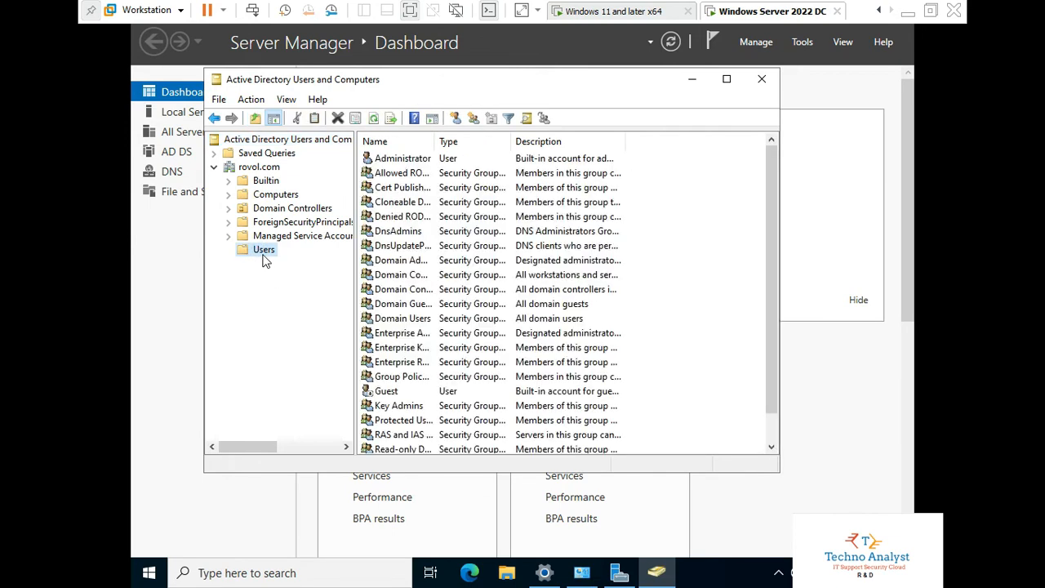
pyautogui.click(698, 304)
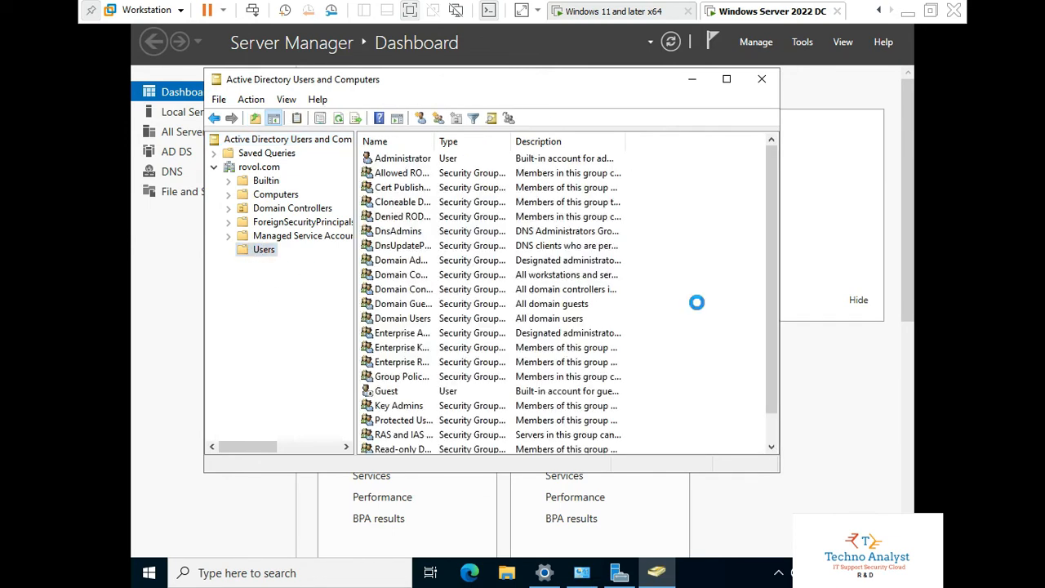
pyautogui.rightClick(684, 331)
pyautogui.moveTo(726, 380)
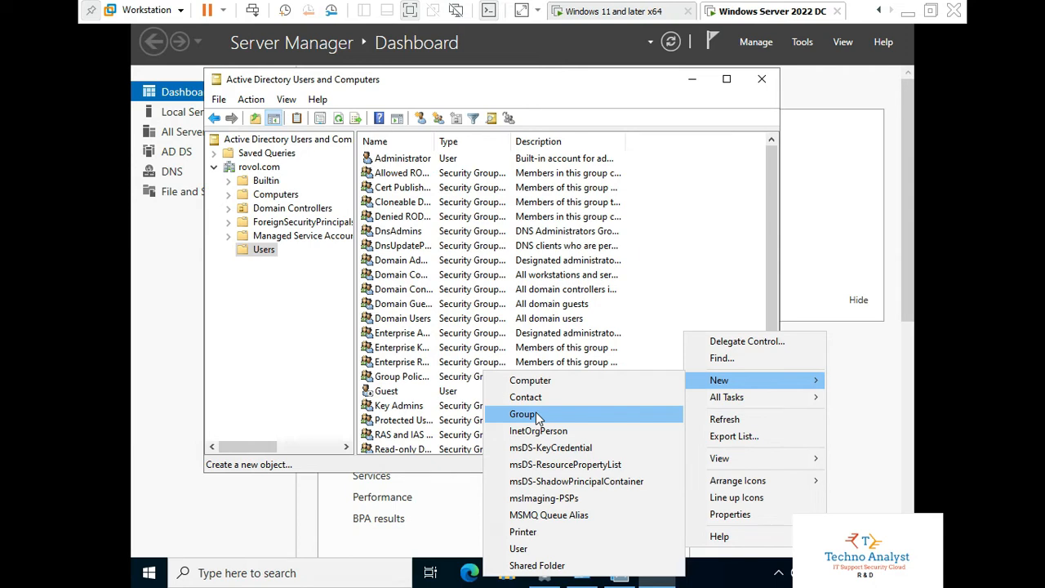
pyautogui.click(534, 549)
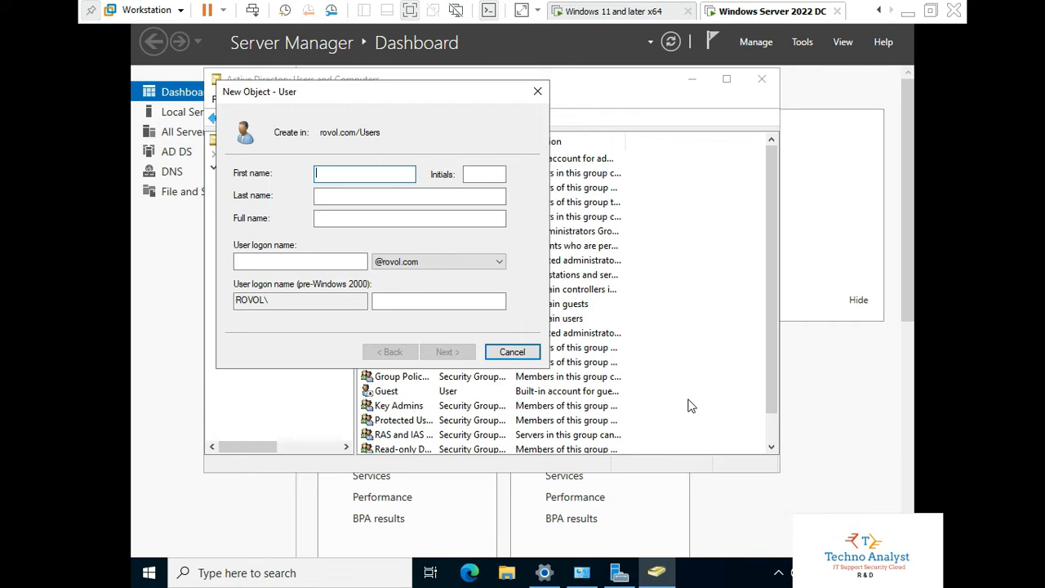
# - Enter kevin as both first name and user logon name, then continue to passwords
pyautogui.write('kevin')
pyautogui.click(286, 263)
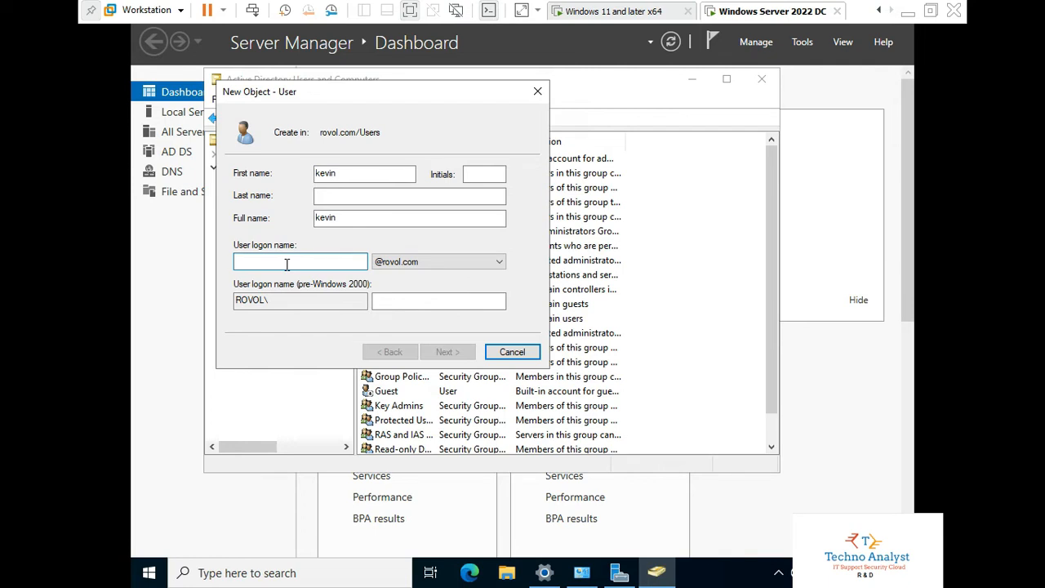
pyautogui.write('kevin')
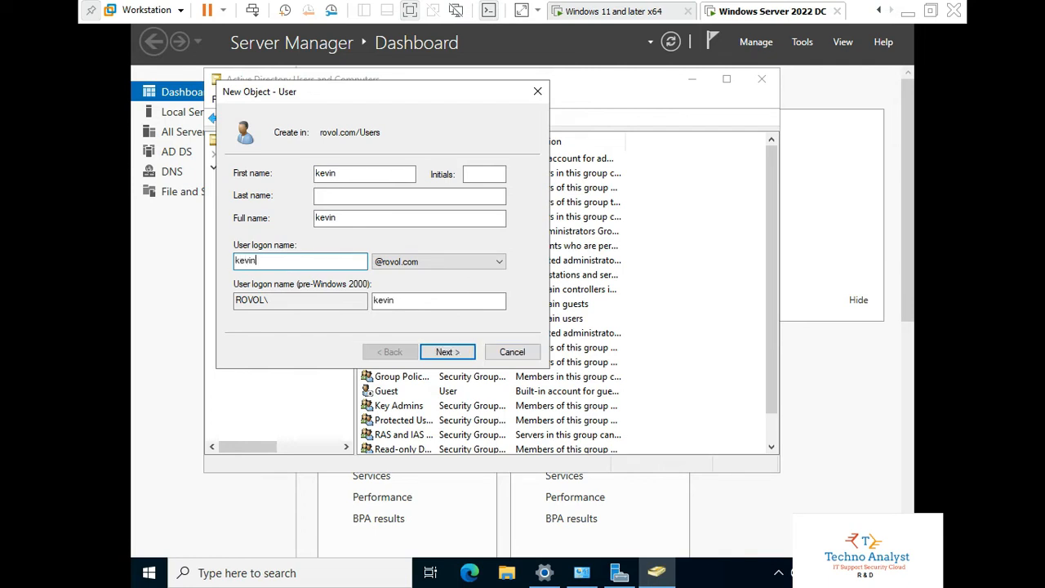
pyautogui.click(447, 352)
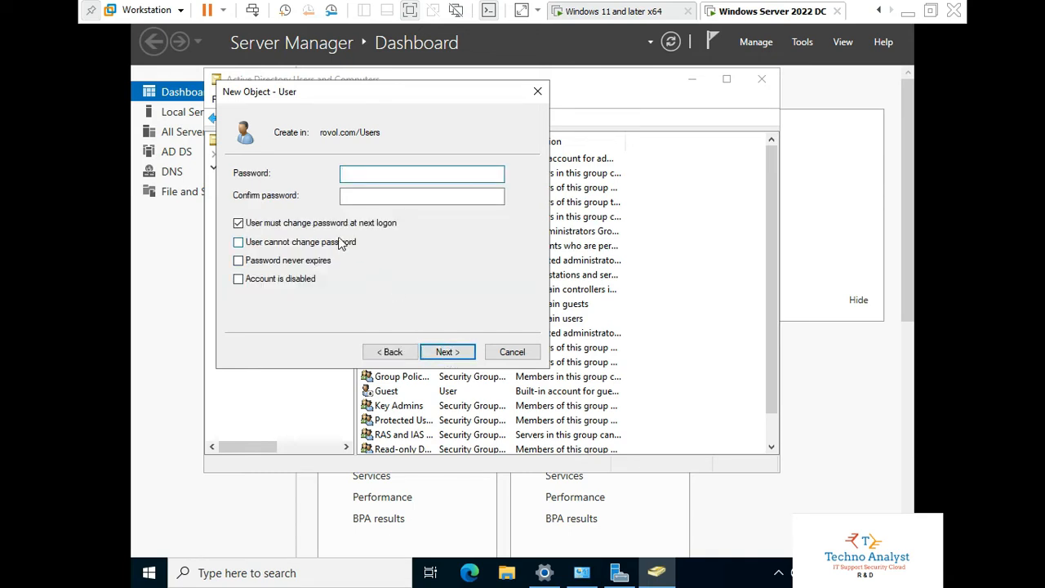
# - Make kevin's password never expire and user-unchangeable, and enter the password twice
pyautogui.click(328, 230)
pyautogui.click(318, 243)
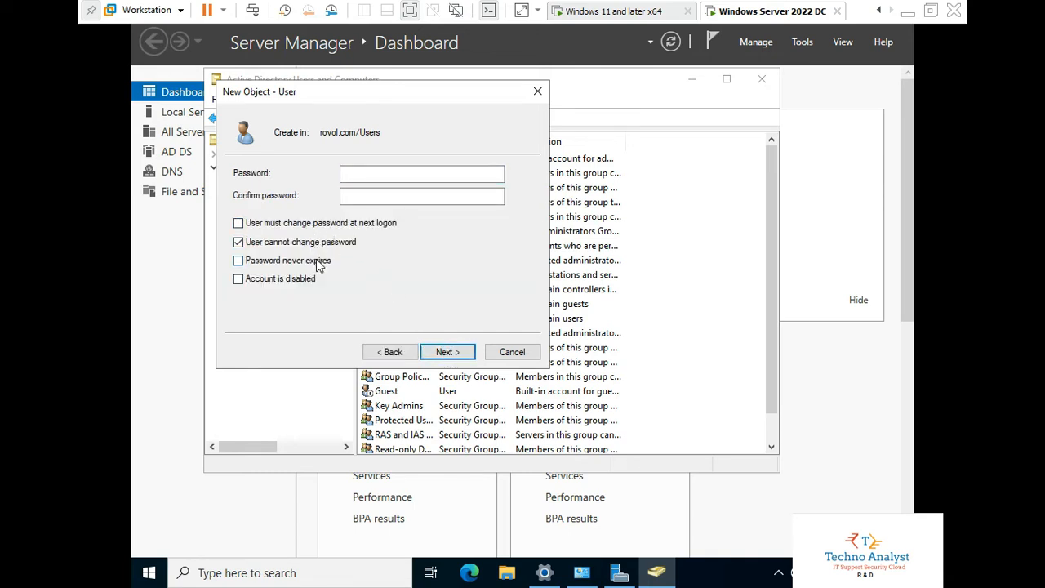
pyautogui.click(316, 259)
pyautogui.click(369, 173)
pyautogui.write('••••••')
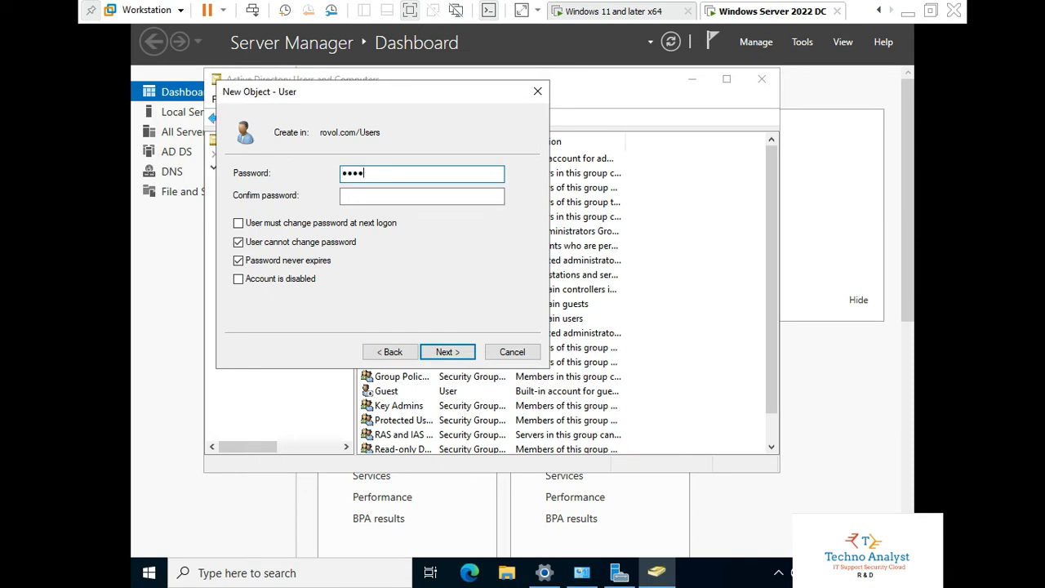
pyautogui.write('••')
pyautogui.click(422, 196)
pyautogui.write('•••••••')
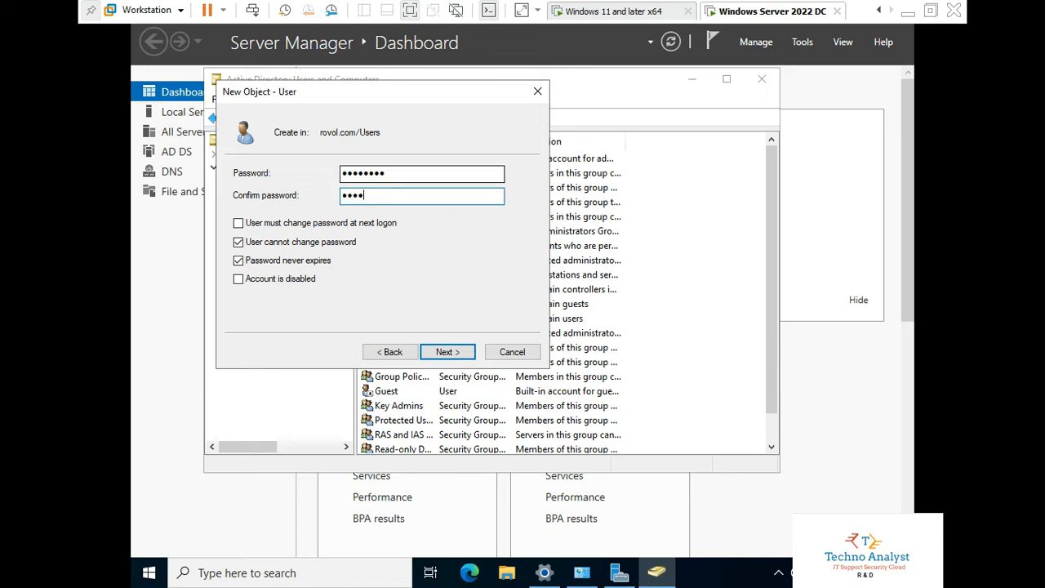
pyautogui.write('•')
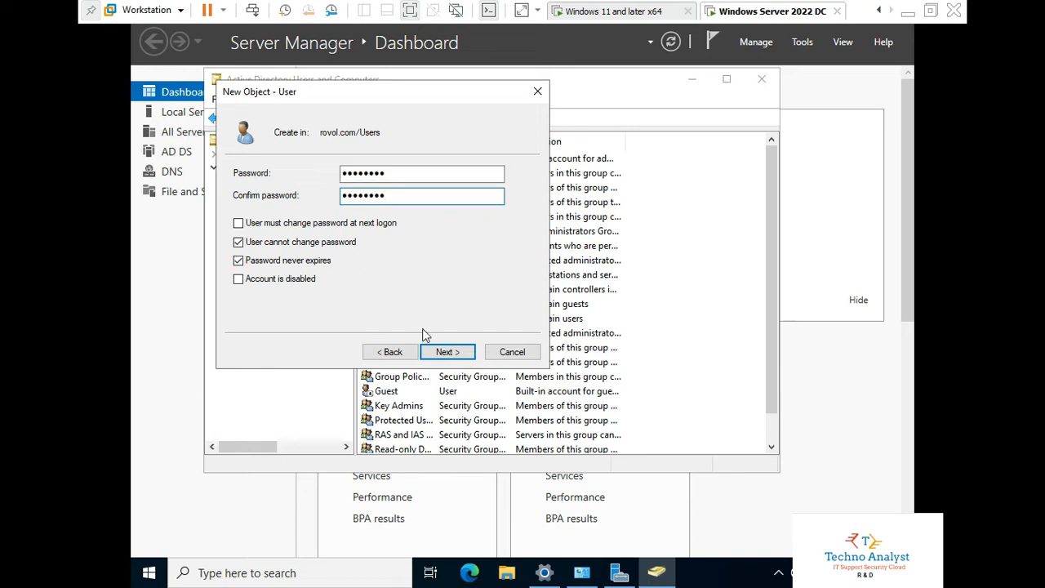
pyautogui.click(448, 353)
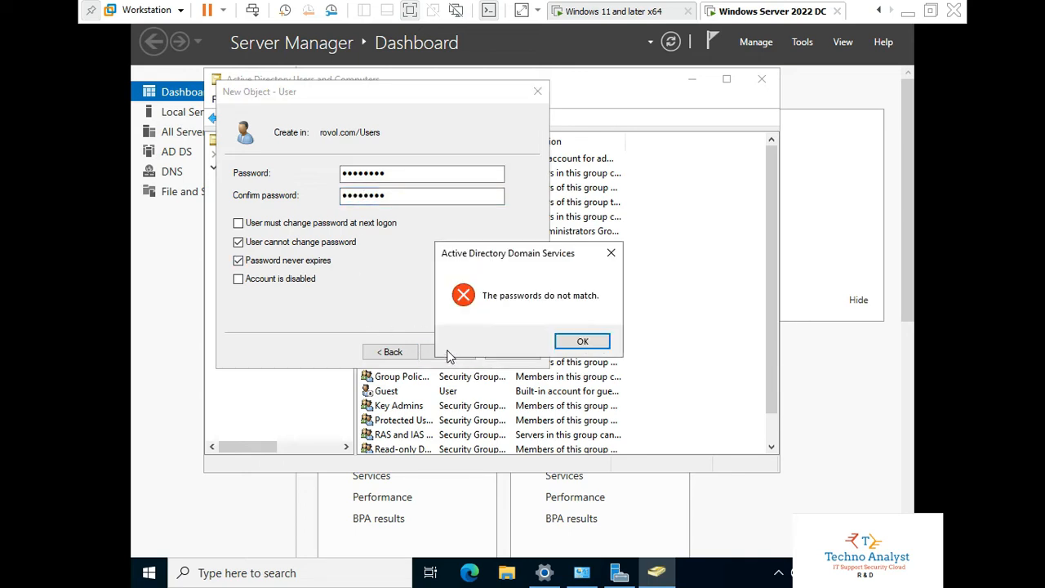
# - Re-enter matching passwords after the mismatch error, finish creating kevin, and minimize the console
pyautogui.click(577, 343)
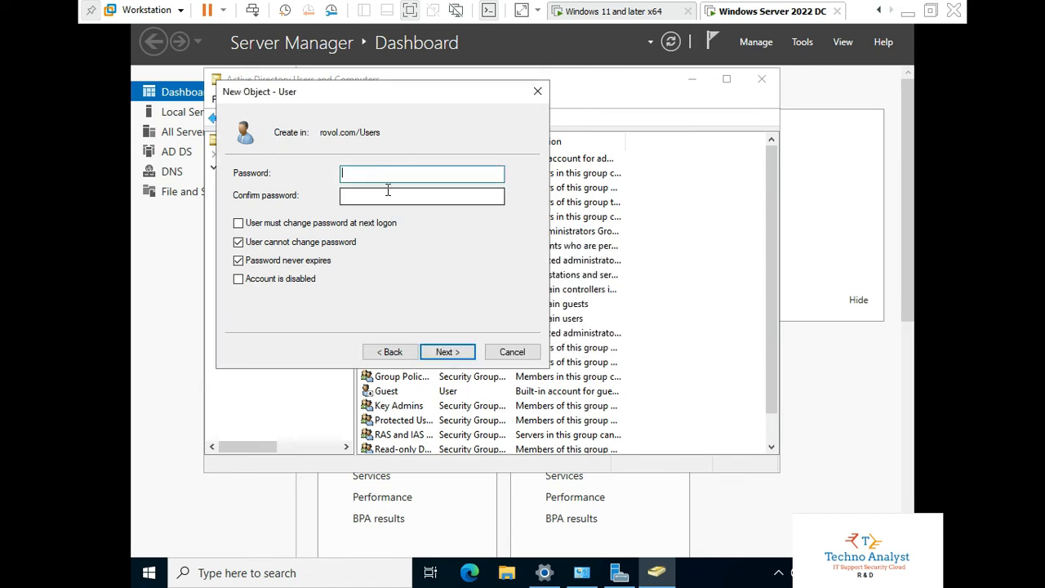
pyautogui.write('••••••••')
pyautogui.press('Tab')
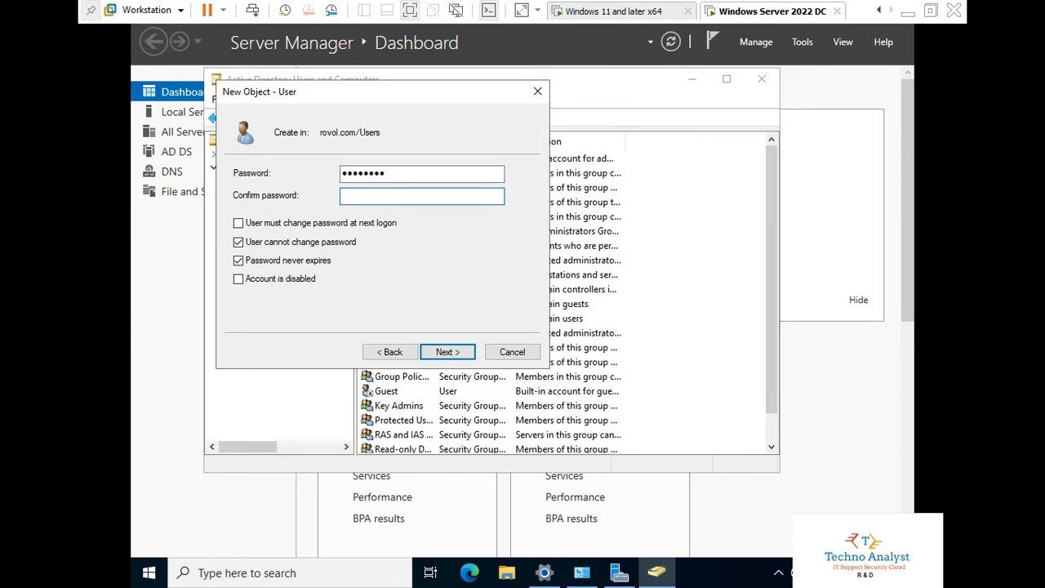
pyautogui.write('••••••••')
pyautogui.click(451, 355)
pyautogui.click(448, 356)
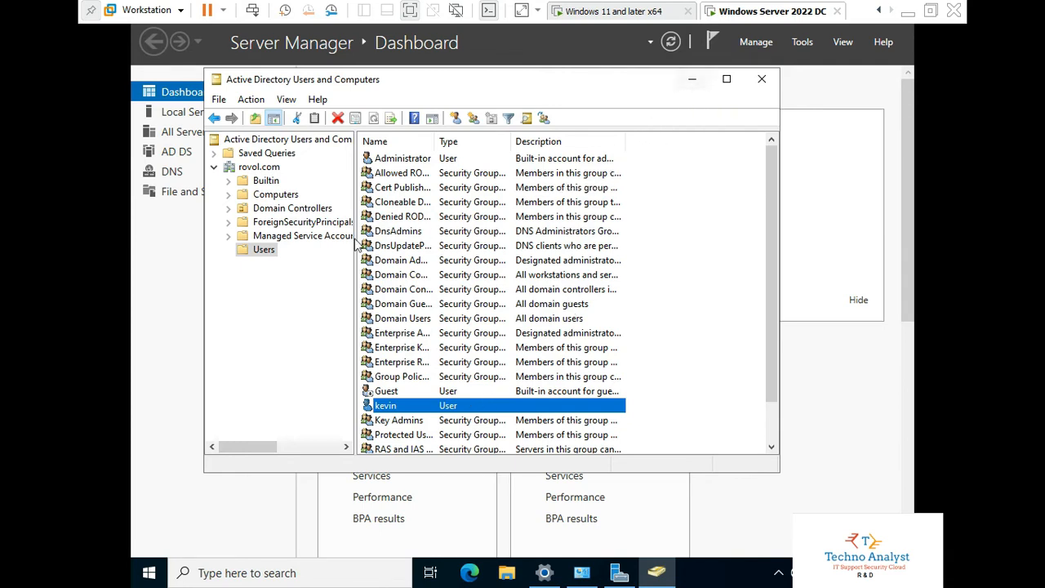
pyautogui.click(692, 79)
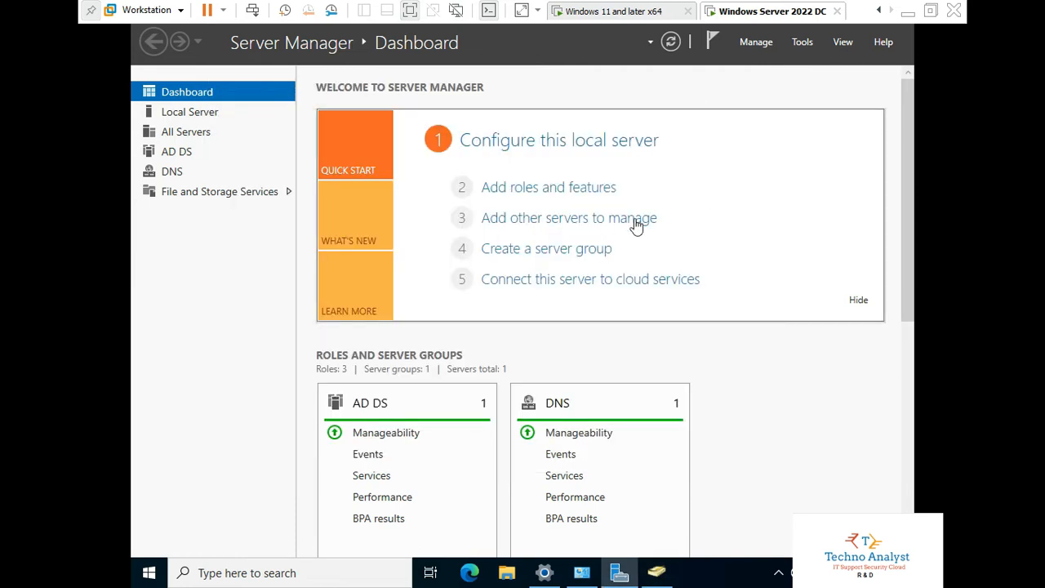
# - Switch to the Windows 11 VM and send it Ctrl+Alt+Del to reach the sign-in screen
pyautogui.click(594, 16)
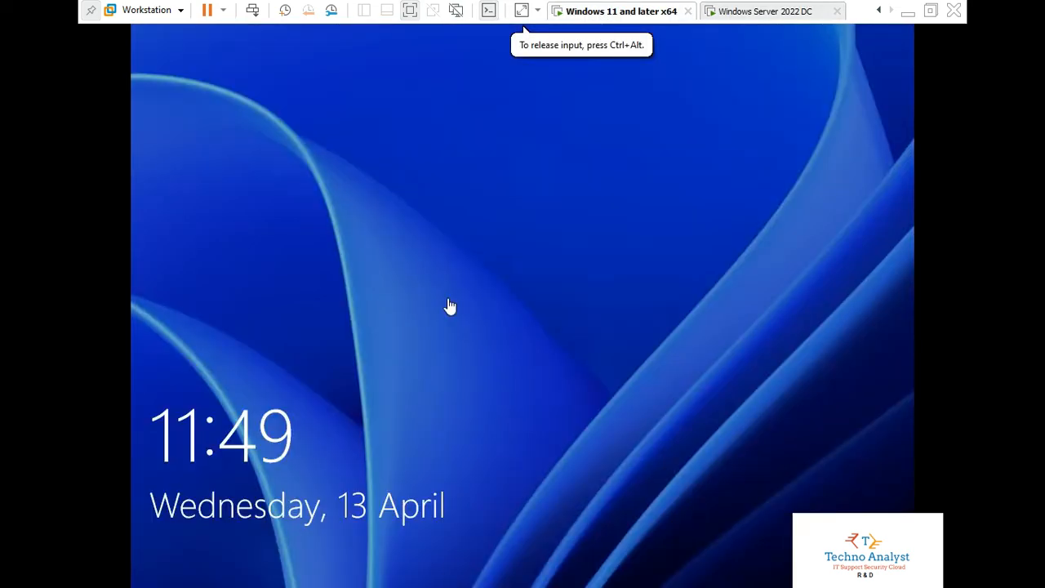
pyautogui.rightClick(584, 18)
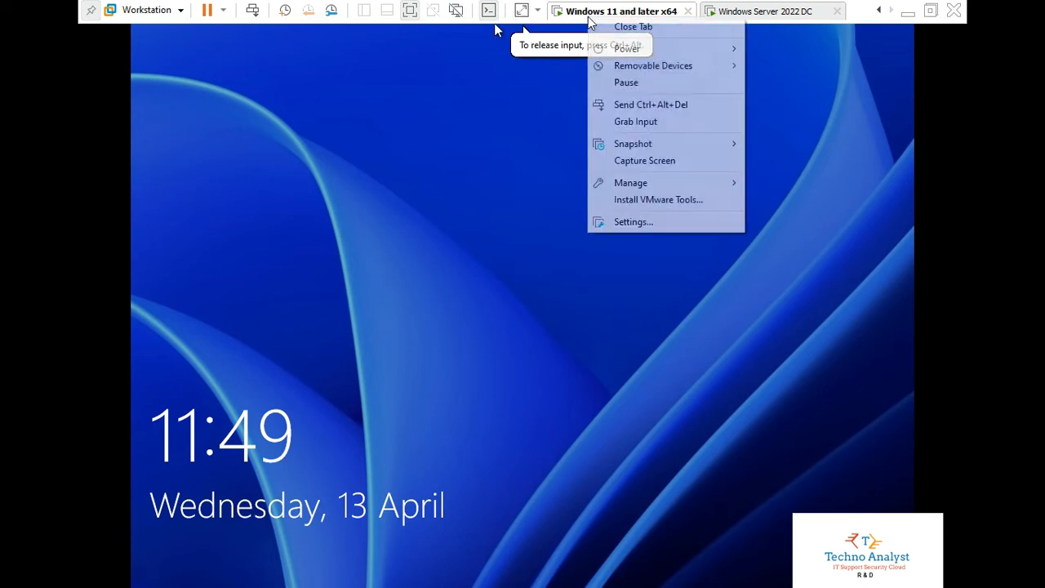
pyautogui.click(645, 104)
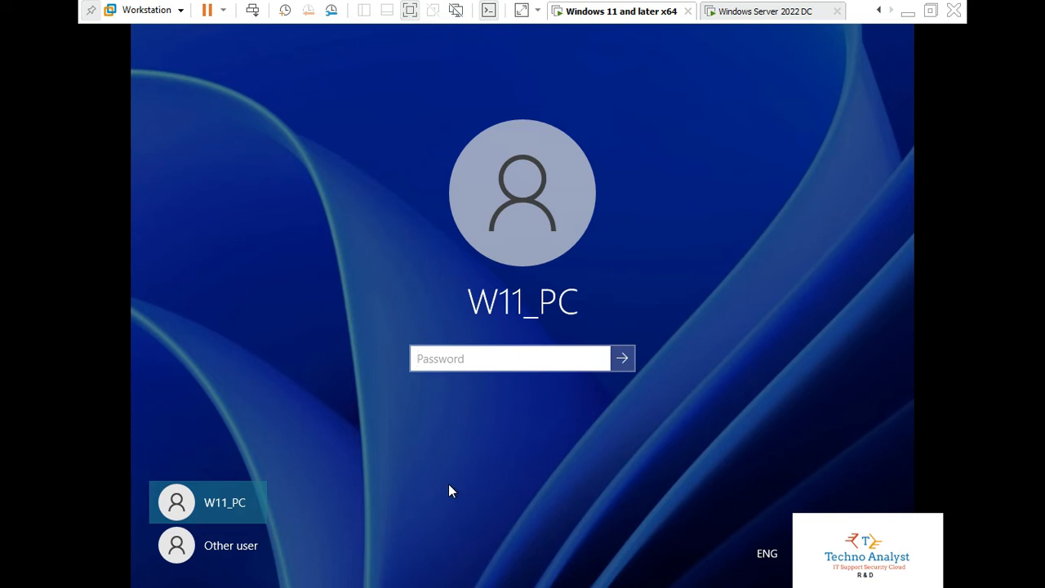
# - Sign in to the Windows 11 VM as Other user 'kevin' with his password
pyautogui.click(222, 547)
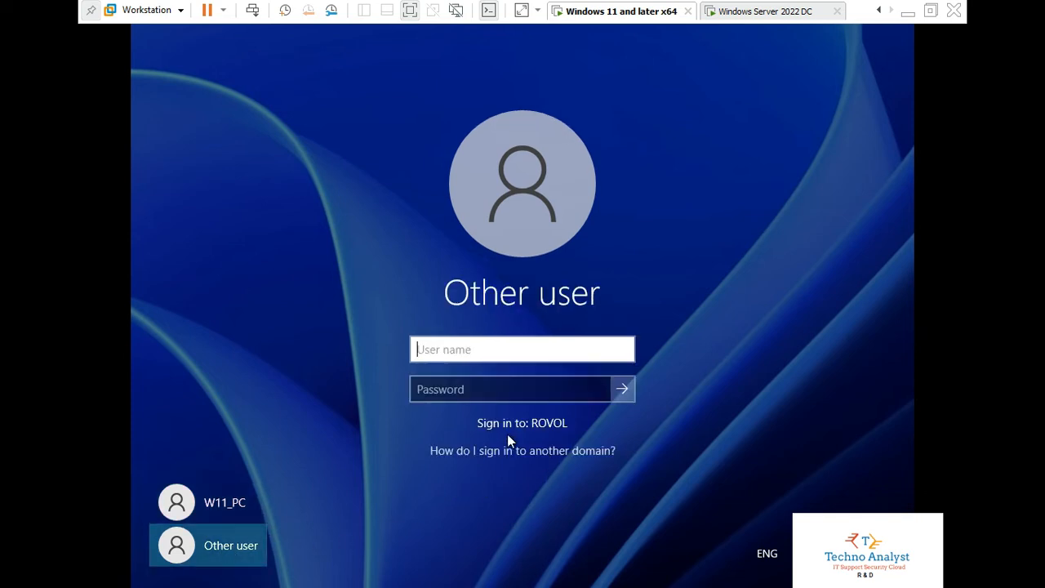
pyautogui.click(484, 378)
pyautogui.click(466, 349)
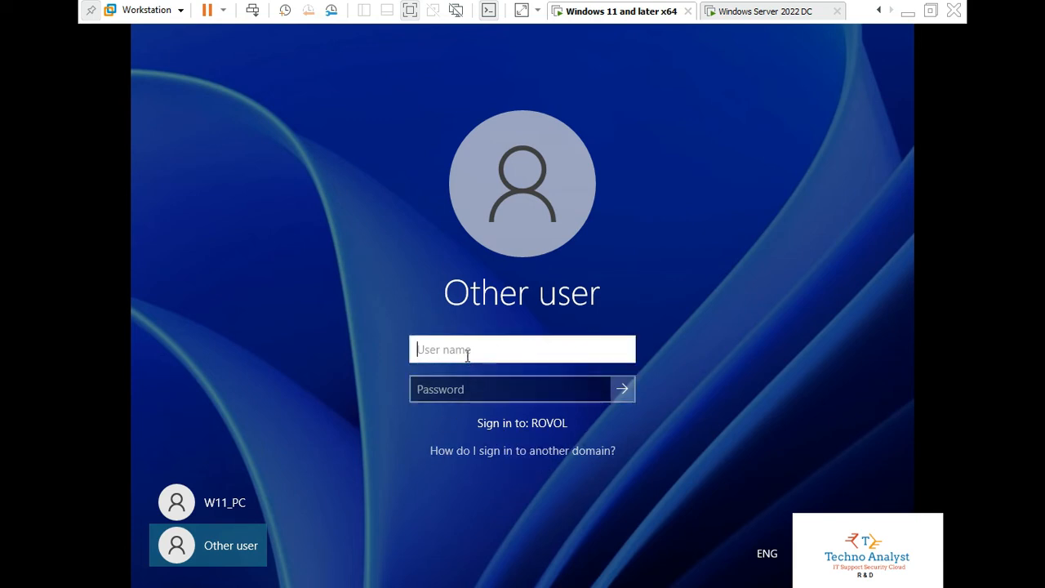
pyautogui.write('kevin')
pyautogui.press('Tab')
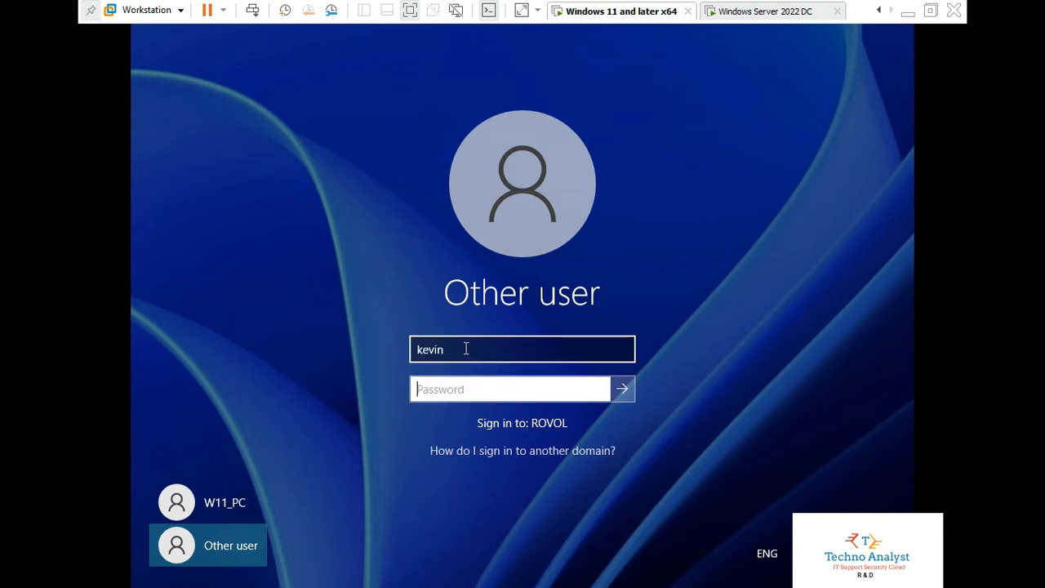
pyautogui.write('••••••••')
pyautogui.press('Return')
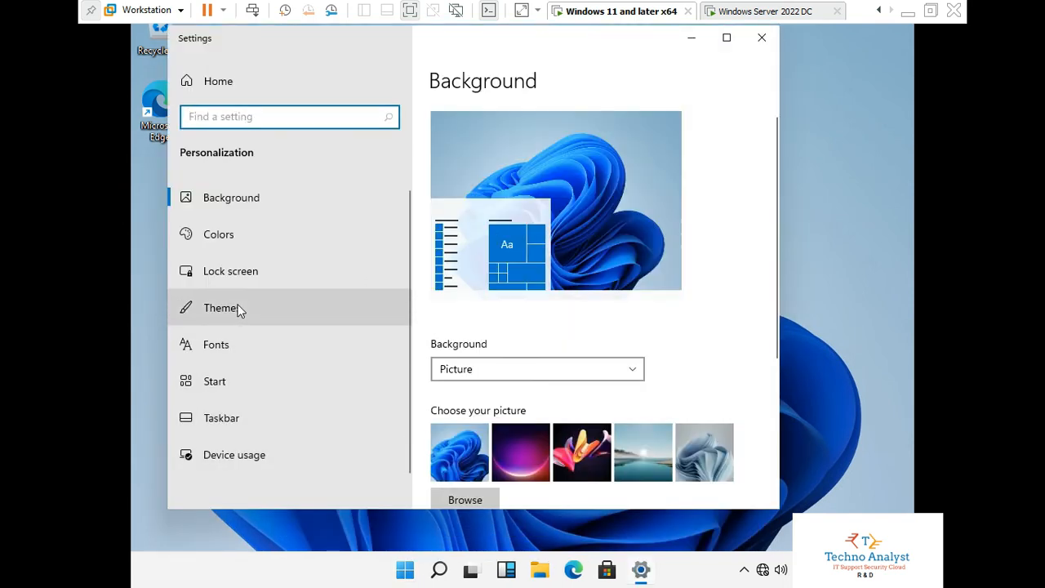
# - Enable the Computer, Network and user's files desktop icons in Themes, then close Settings
pyautogui.click(239, 310)
pyautogui.scroll(-10, 646, 343)
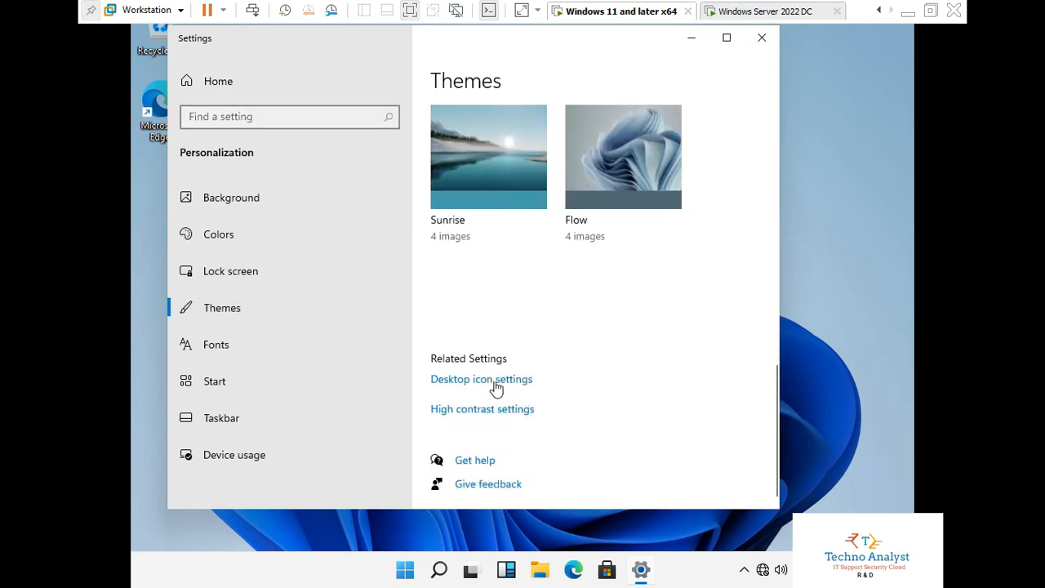
pyautogui.click(498, 382)
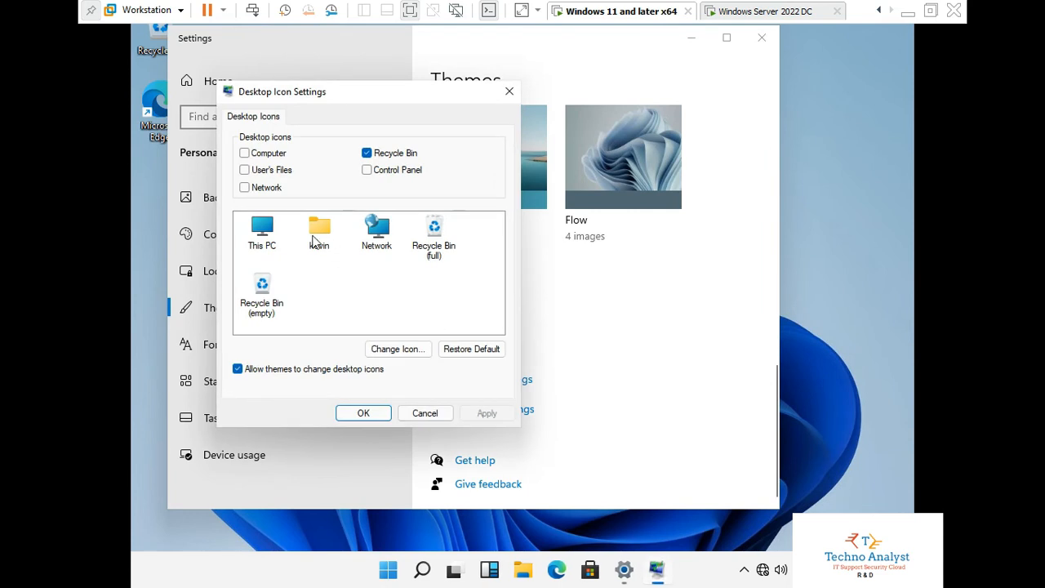
pyautogui.click(255, 187)
pyautogui.click(279, 153)
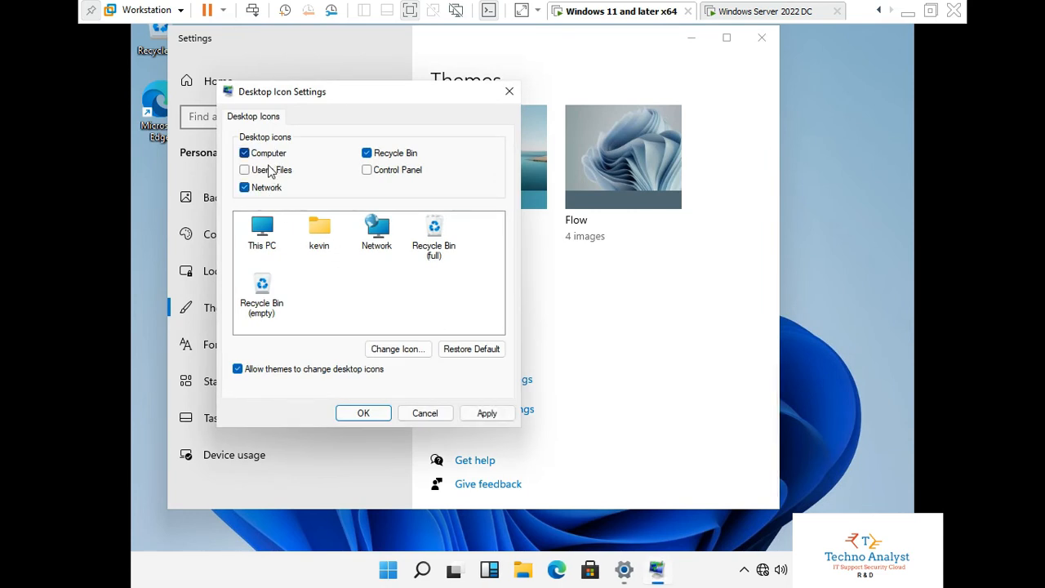
pyautogui.click(272, 171)
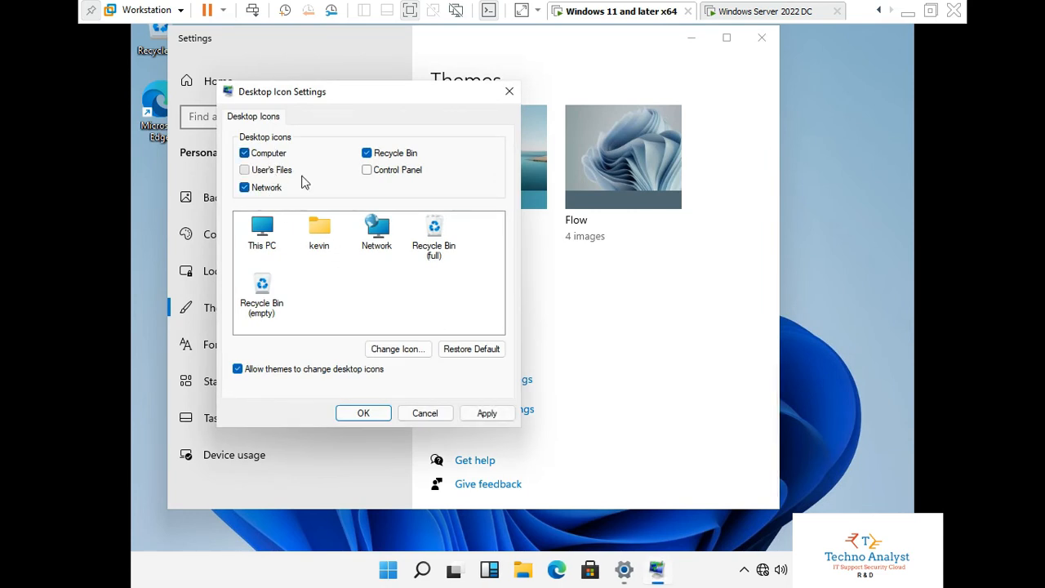
pyautogui.click(367, 416)
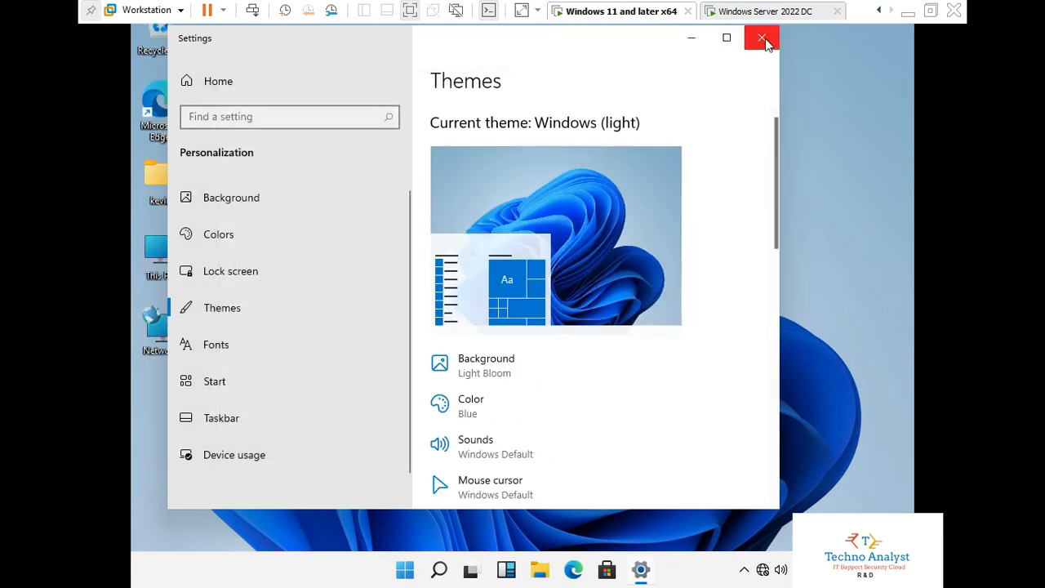
pyautogui.click(761, 38)
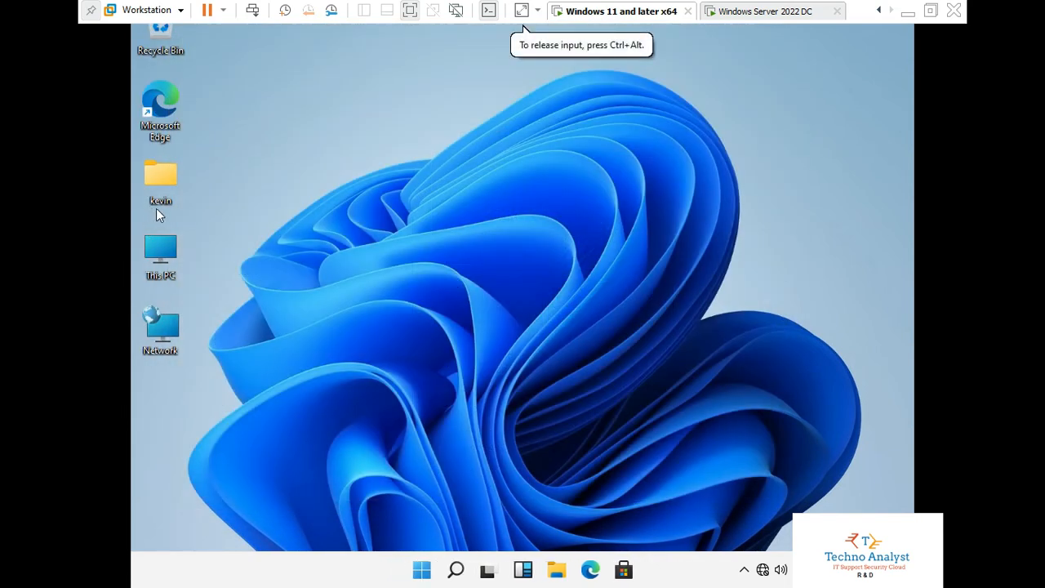
# - Open This PC's Properties and go to Advanced system settings on the About page
pyautogui.rightClick(165, 255)
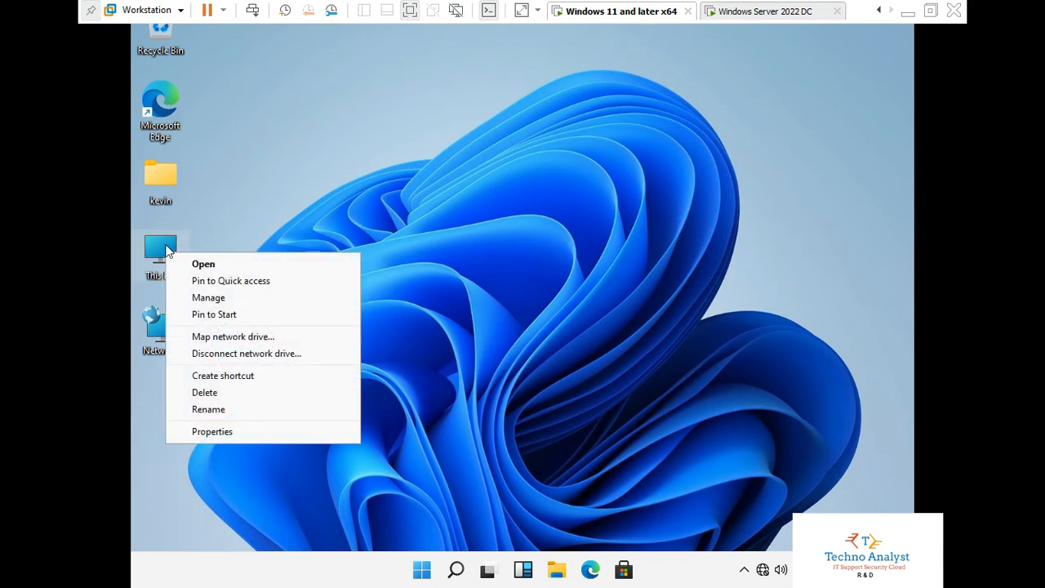
pyautogui.rightClick(166, 245)
pyautogui.click(212, 423)
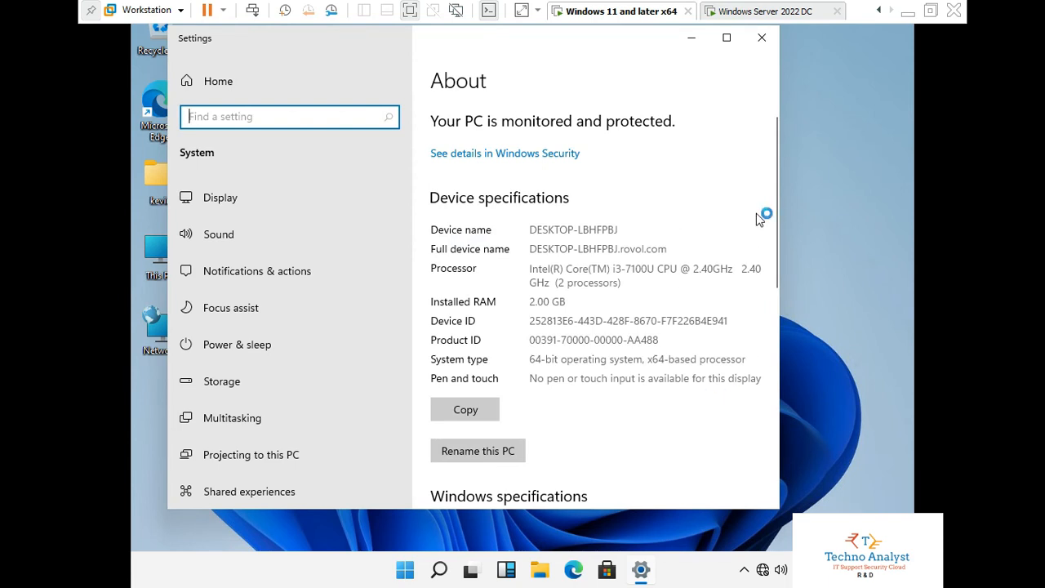
pyautogui.moveTo(775, 225); pyautogui.dragTo(770, 413)
pyautogui.click(529, 383)
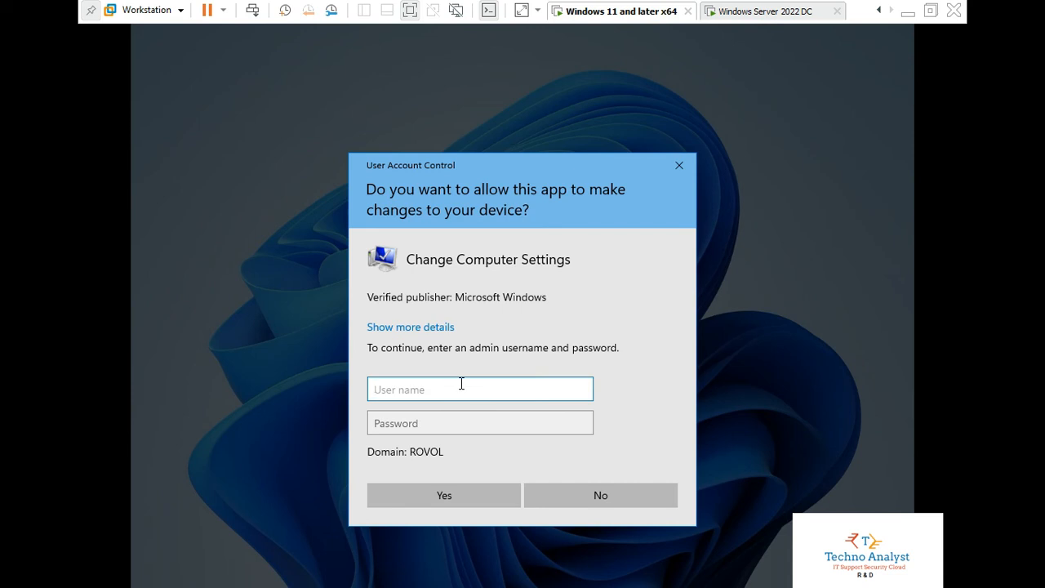
# - Approve the UAC prompt with the domain administrator's username and password
pyautogui.write('administrator')
pyautogui.press('Tab')
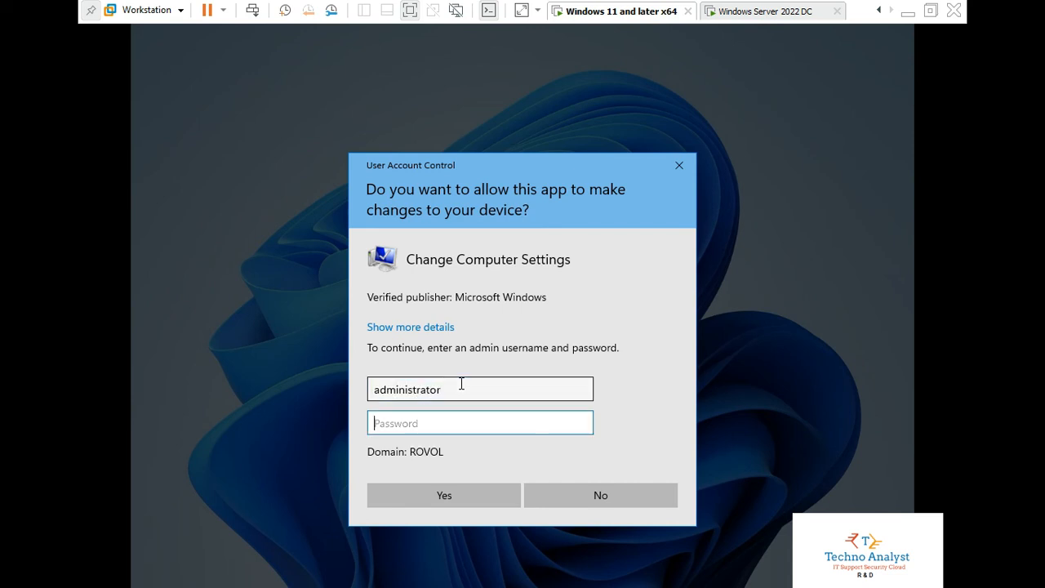
pyautogui.write('P')
pyautogui.press('Return')
pyautogui.press('super')
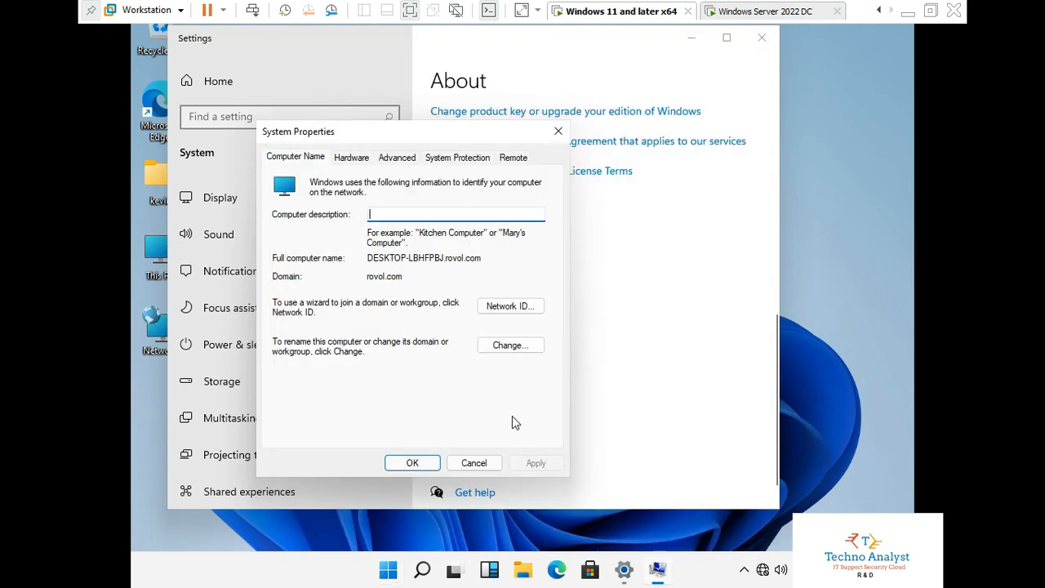
# - Check the rovol.com domain membership under Change..., then cancel out and close Settings
pyautogui.click(512, 352)
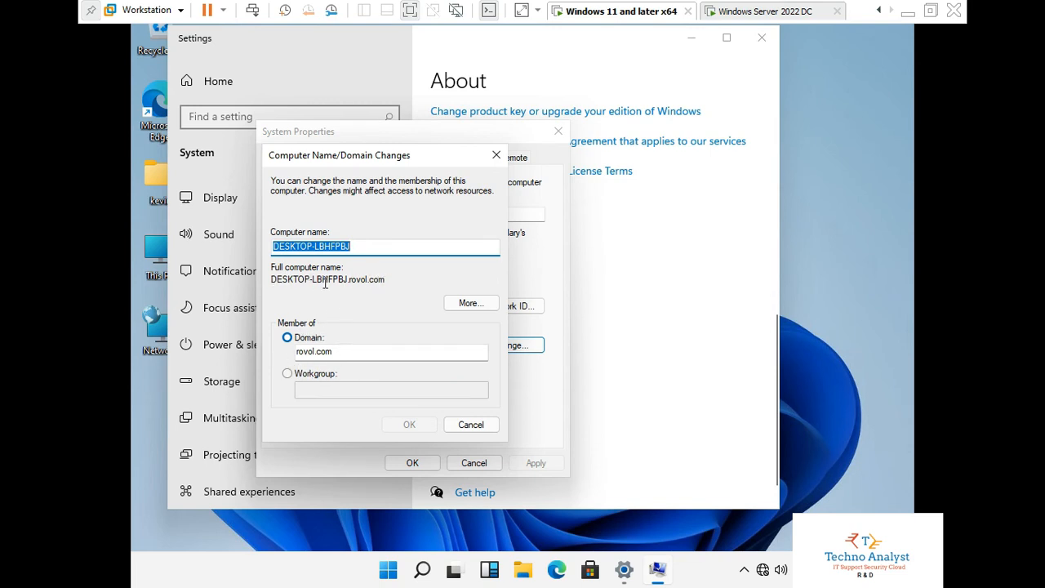
pyautogui.click(482, 428)
pyautogui.click(473, 458)
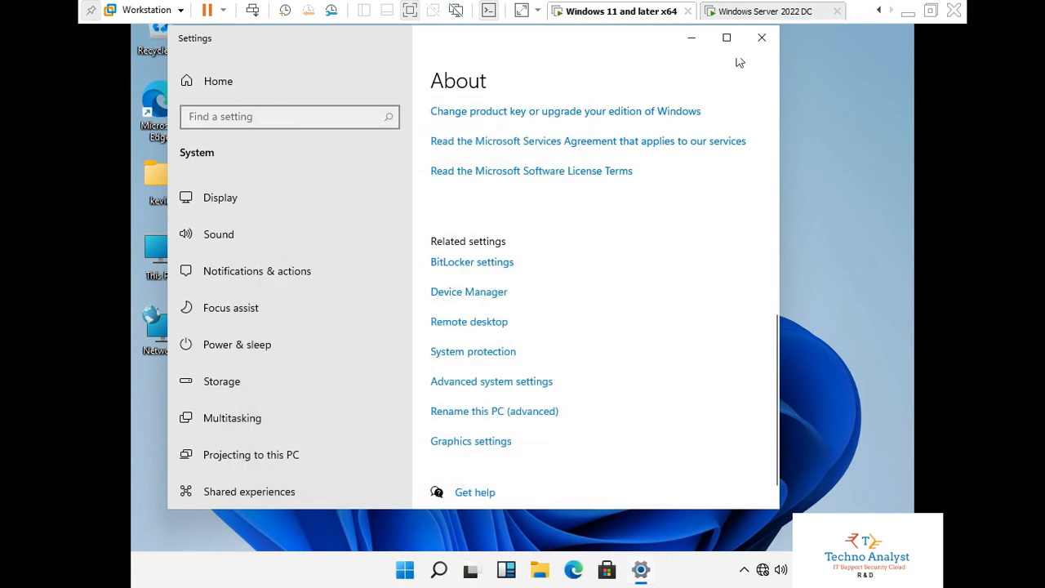
pyautogui.click(759, 38)
pyautogui.click(671, 107)
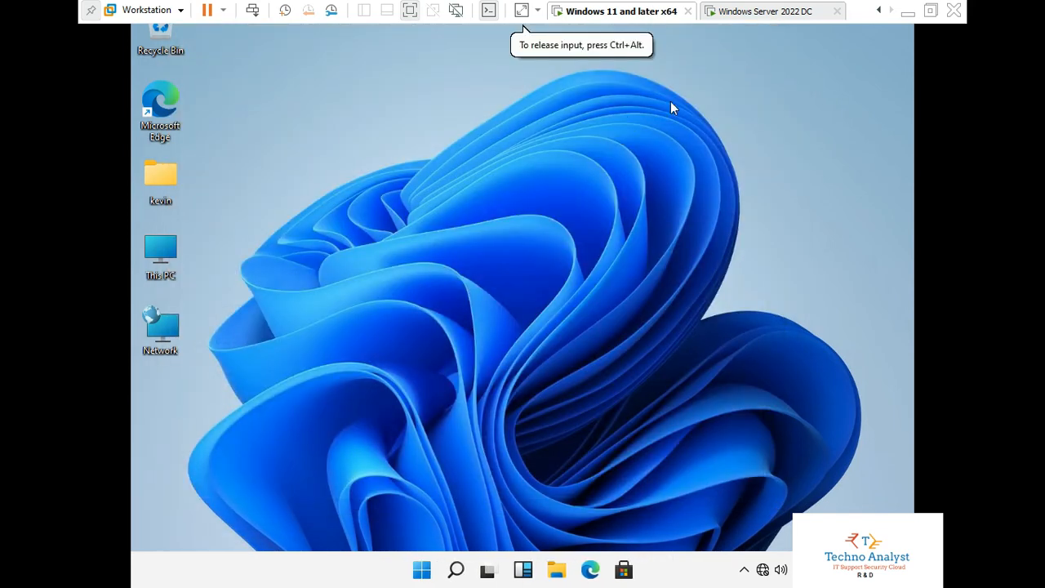
# - On the DC, open rovol.com Computers in Active Directory Users and Computers, widen Name, and return to Windows 11
pyautogui.click(766, 16)
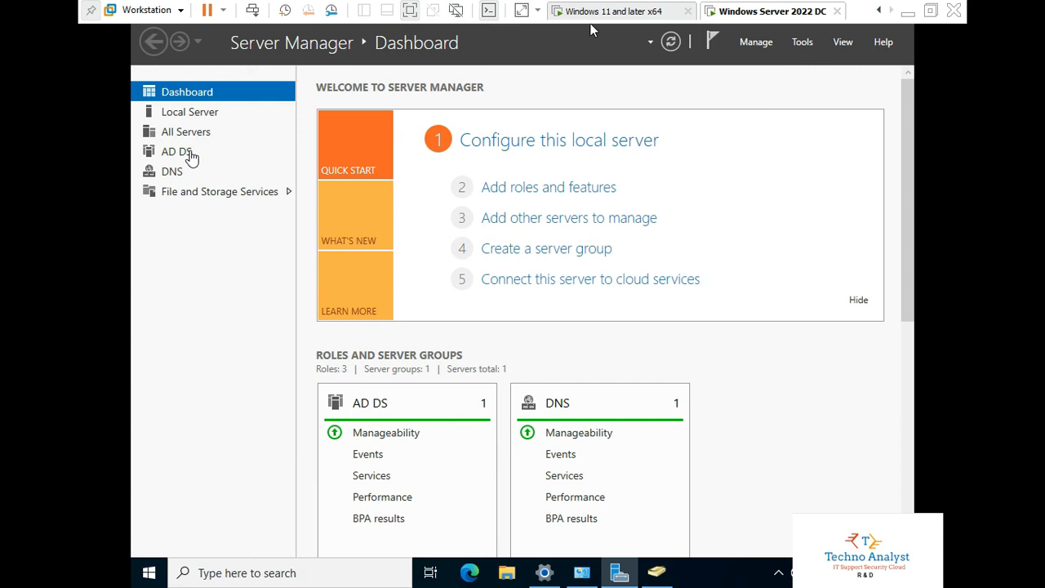
pyautogui.click(803, 42)
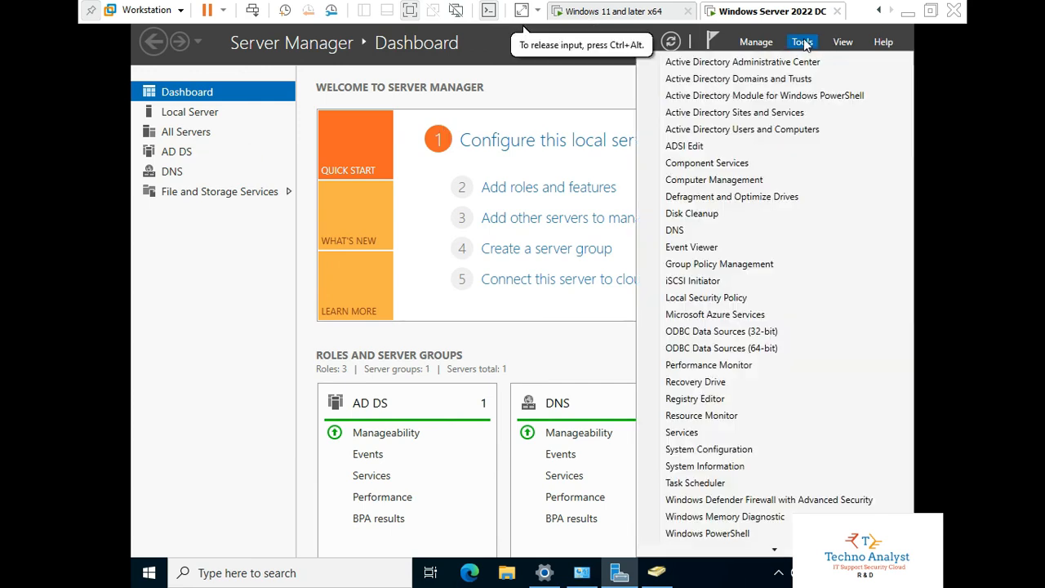
pyautogui.click(784, 129)
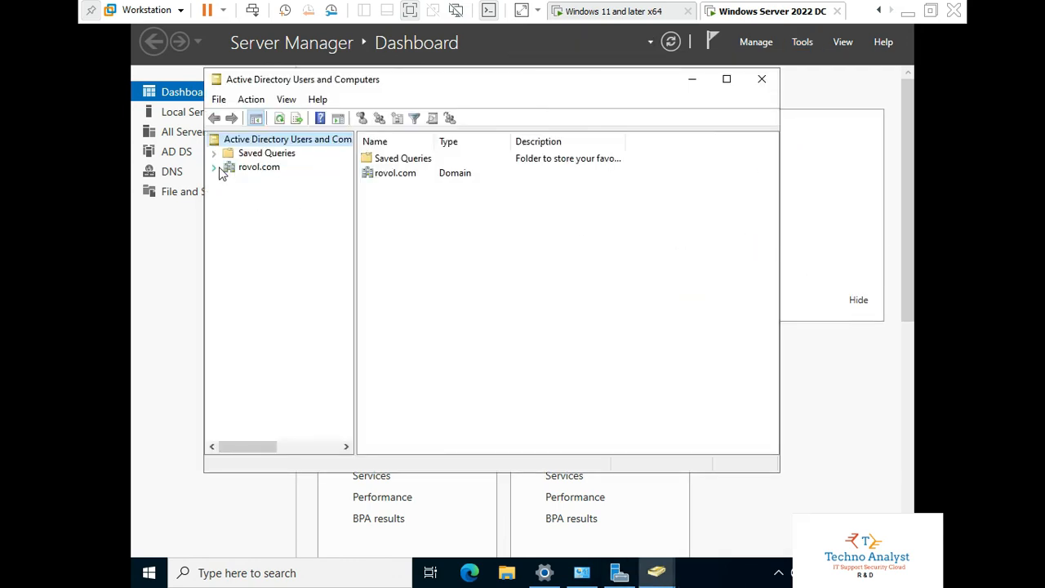
pyautogui.click(215, 168)
pyautogui.click(259, 167)
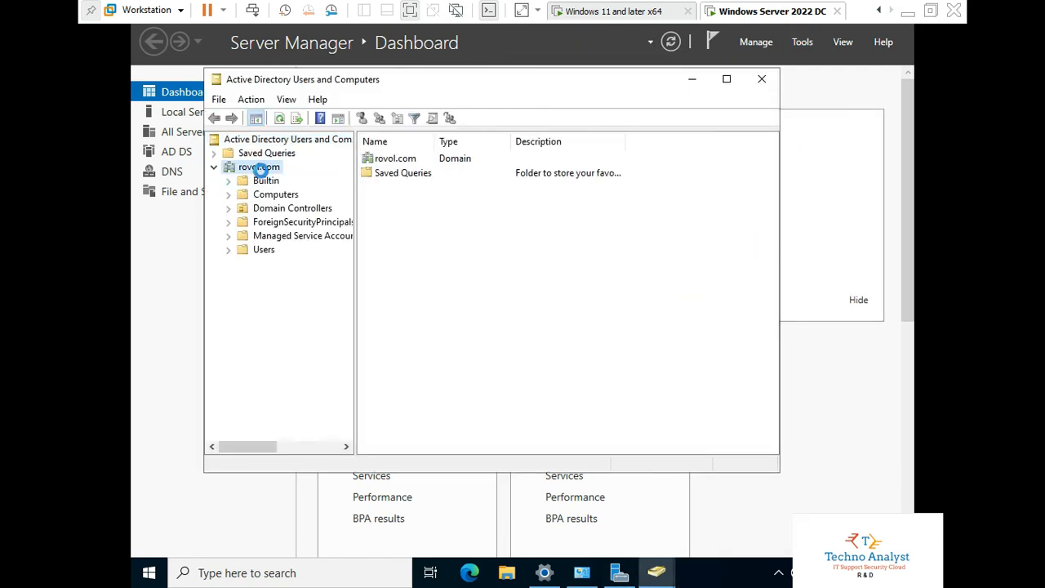
pyautogui.click(410, 177)
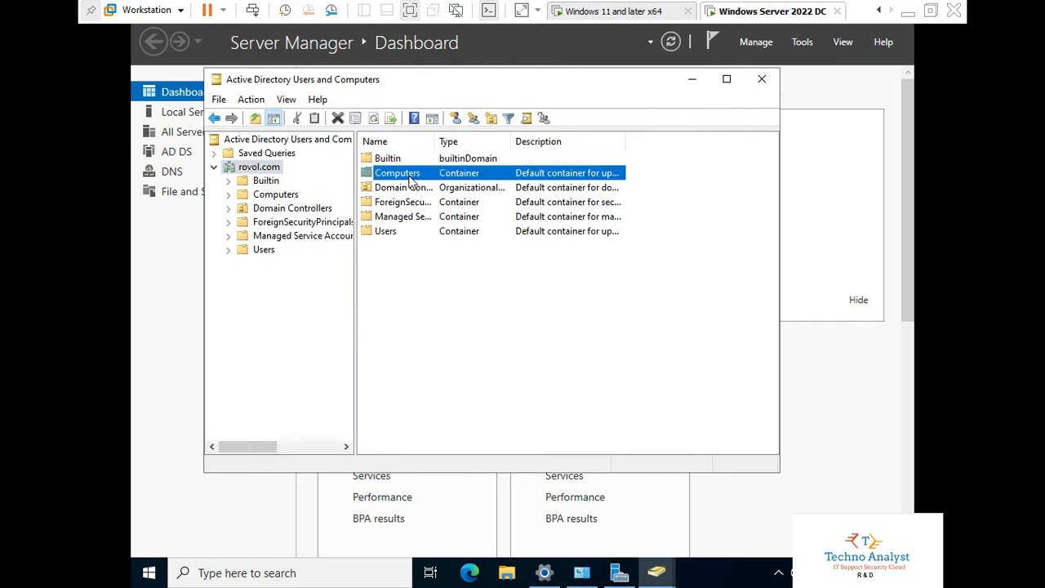
pyautogui.doubleClick(410, 176)
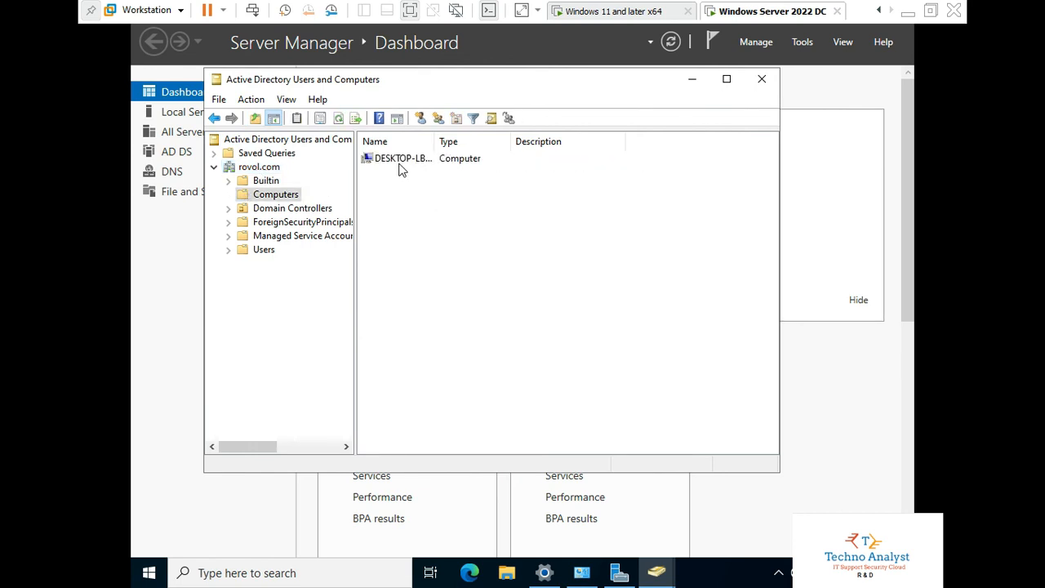
pyautogui.moveTo(436, 139); pyautogui.dragTo(549, 140)
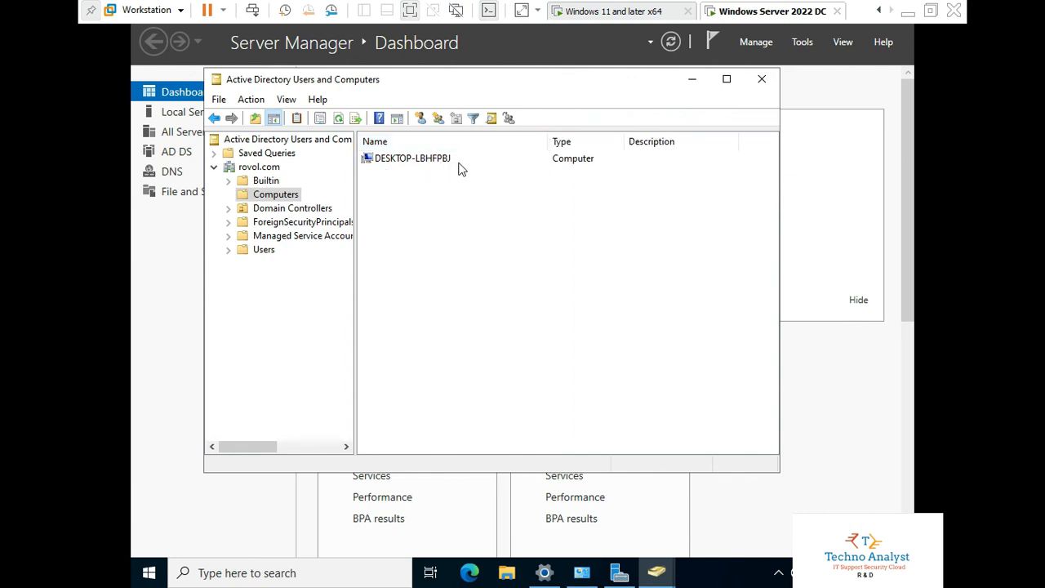
pyautogui.click(622, 14)
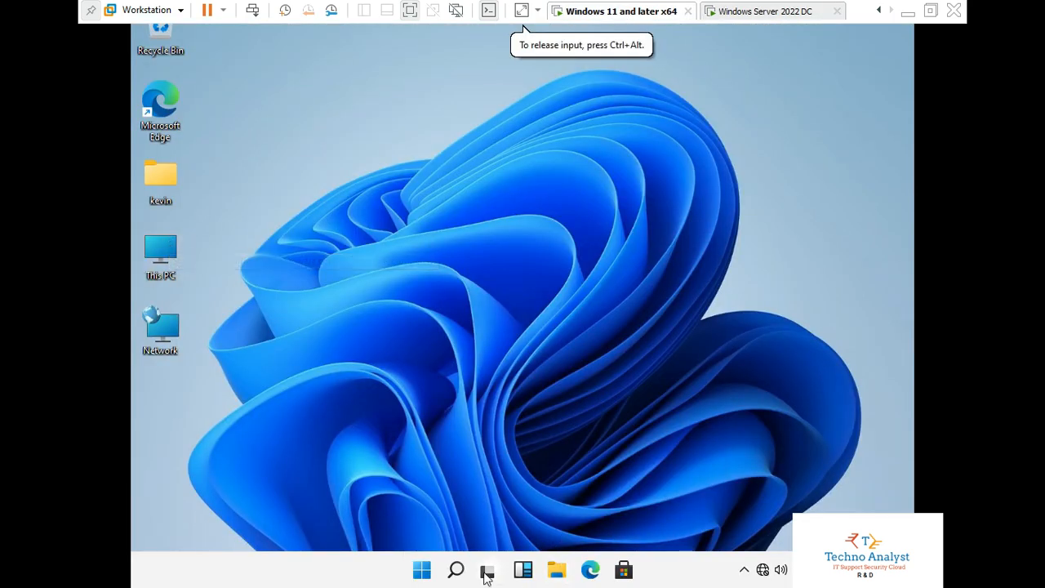
# - Highlight the device name DESKTOP-LBHFPBJ on This PC's About page, then switch to the DC
pyautogui.click(456, 570)
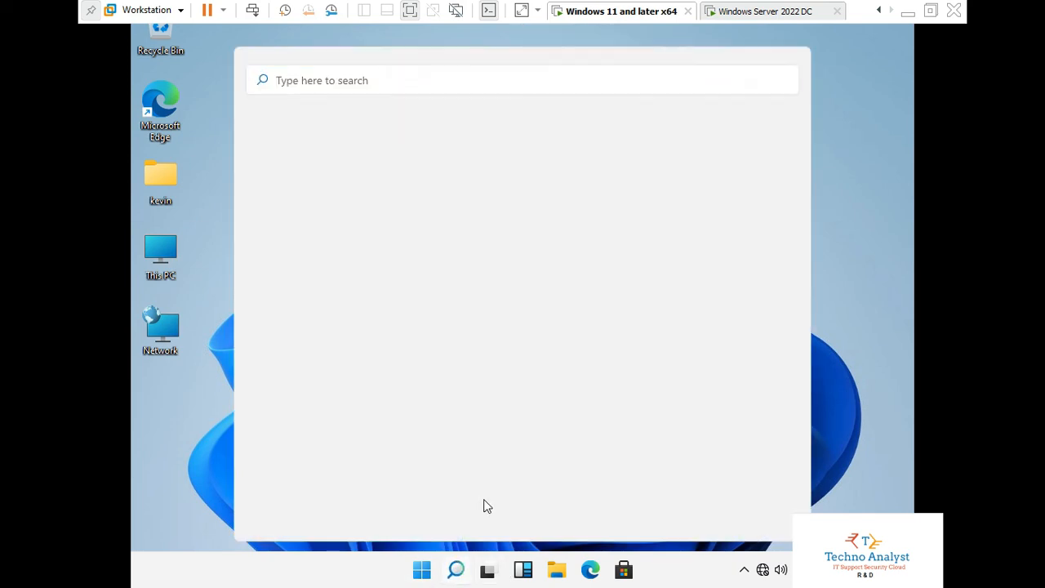
pyautogui.rightClick(161, 250)
pyautogui.click(204, 433)
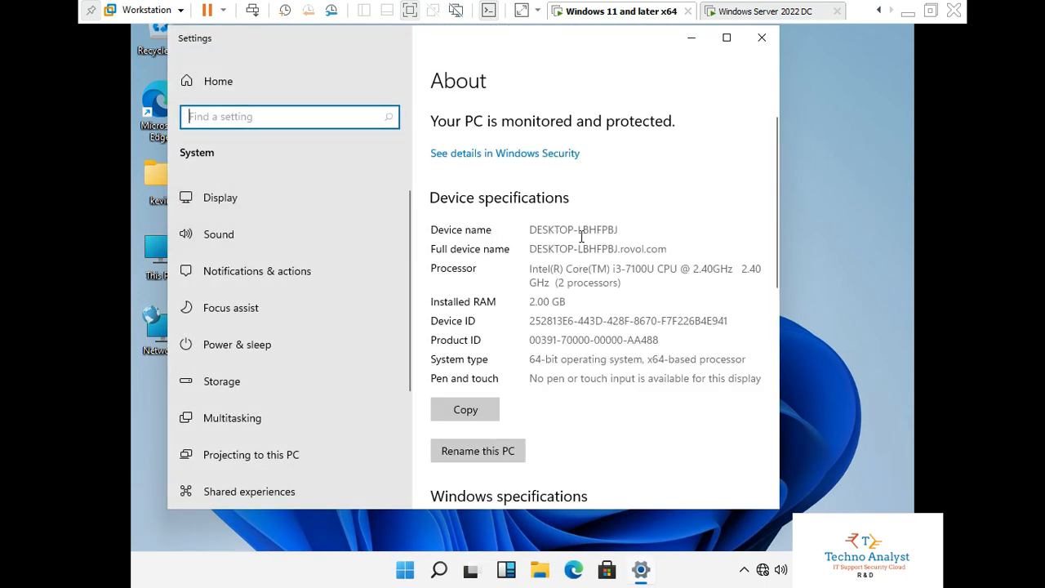
pyautogui.moveTo(611, 230); pyautogui.dragTo(618, 229)
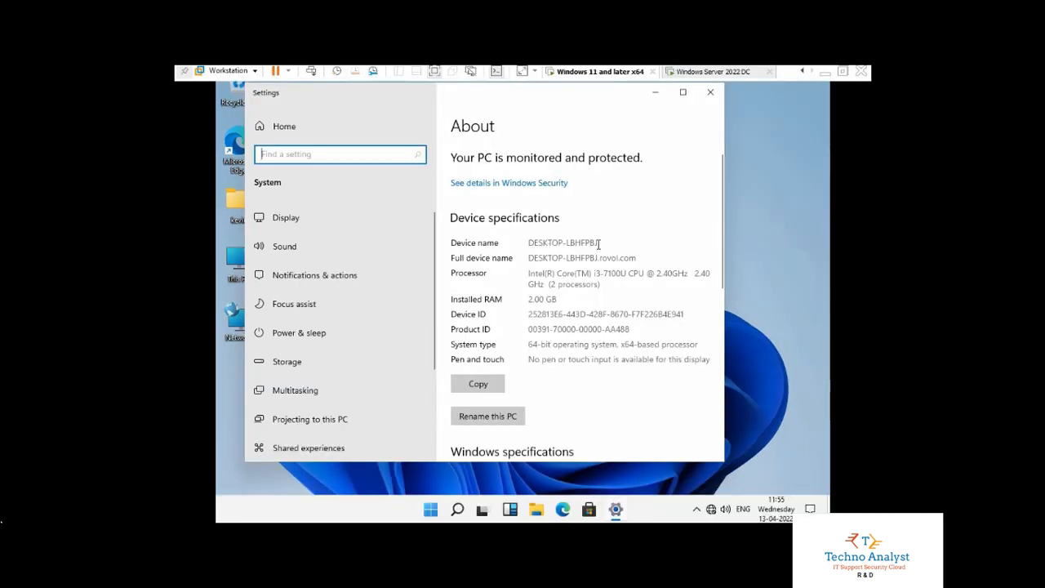
pyautogui.moveTo(593, 243); pyautogui.dragTo(527, 251)
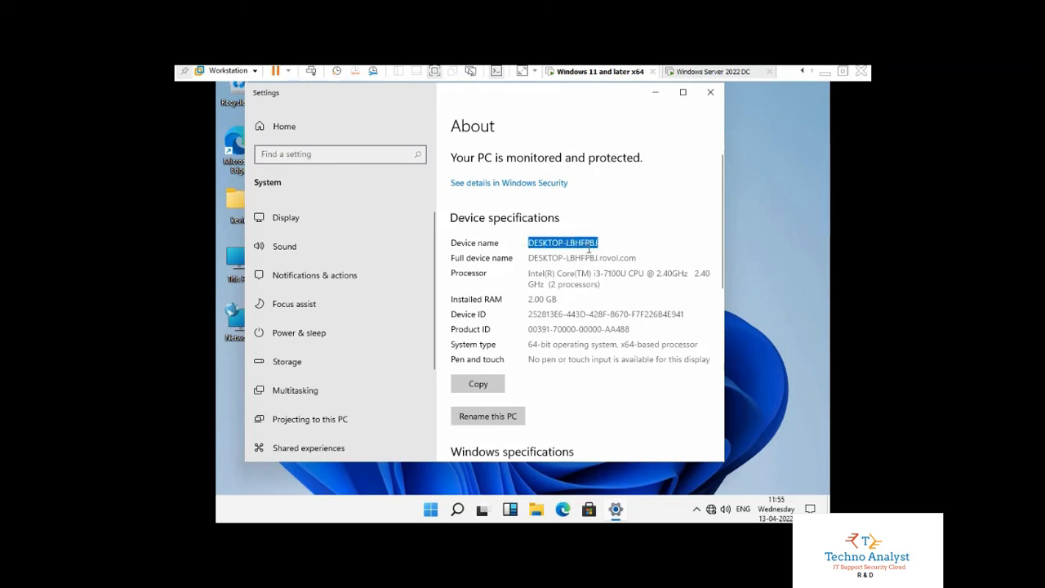
pyautogui.click(704, 72)
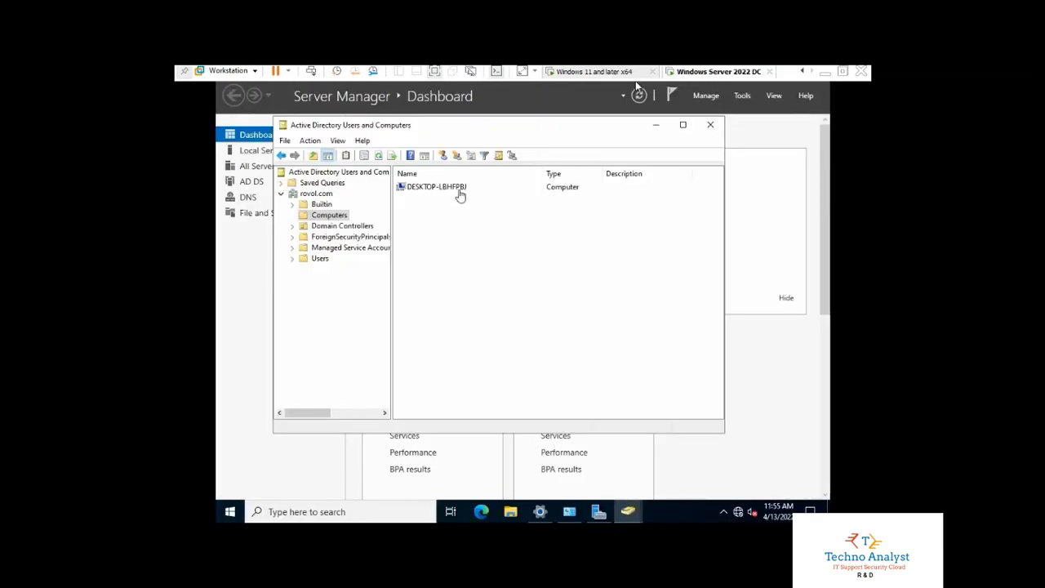
# - Close Active Directory Users and Computers, minimize Server Manager, and refresh the DC desktop
pyautogui.click(711, 127)
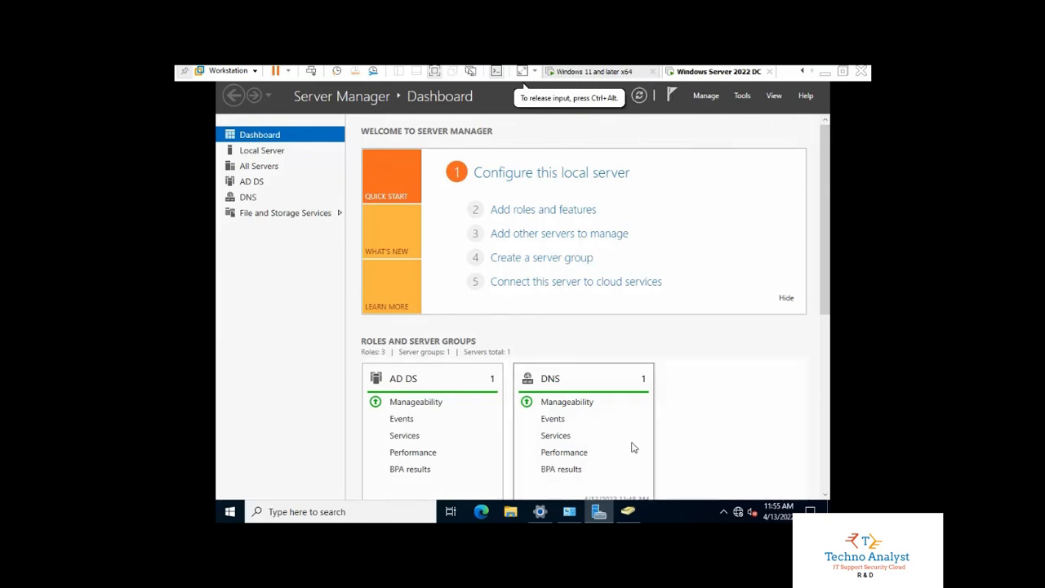
pyautogui.click(599, 512)
pyautogui.rightClick(470, 215)
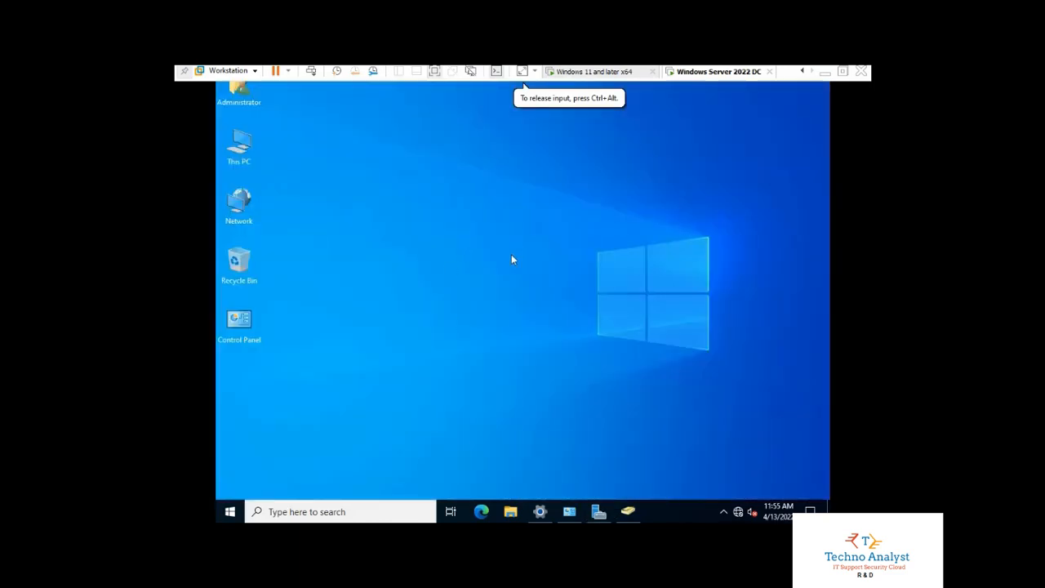
pyautogui.click(506, 251)
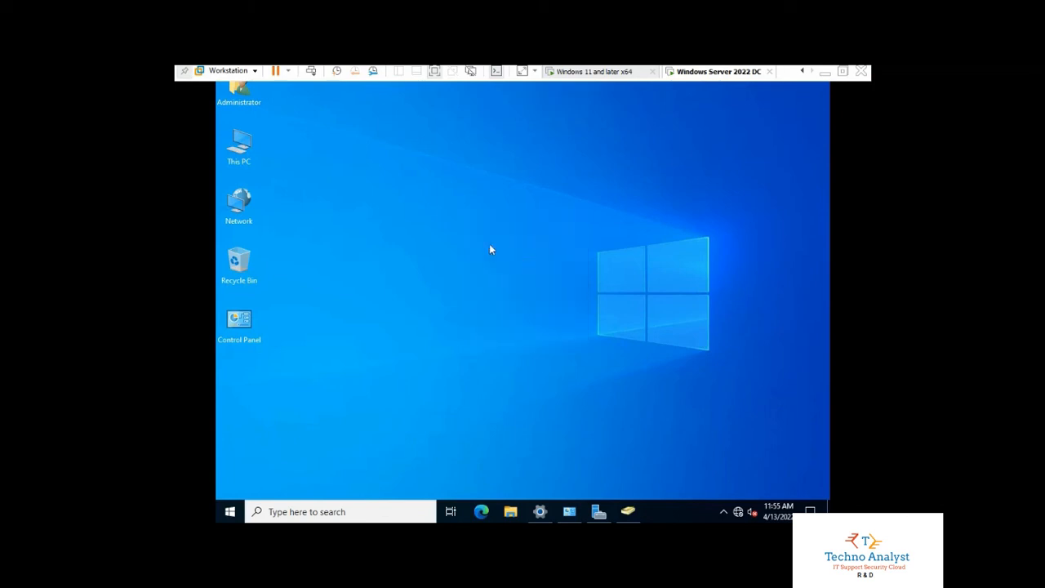